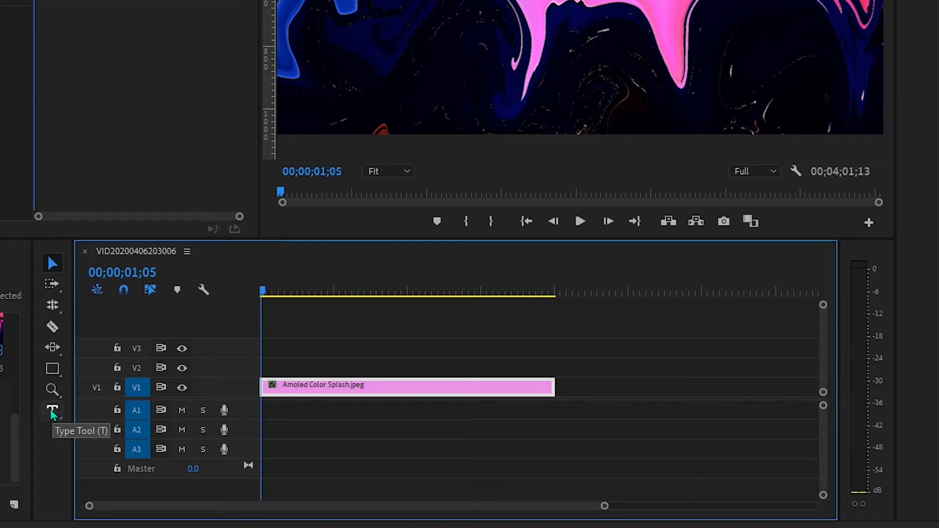
Add the text "DTECH" over the image with the Type tool and move it to the middle of the frame.
click(53, 412)
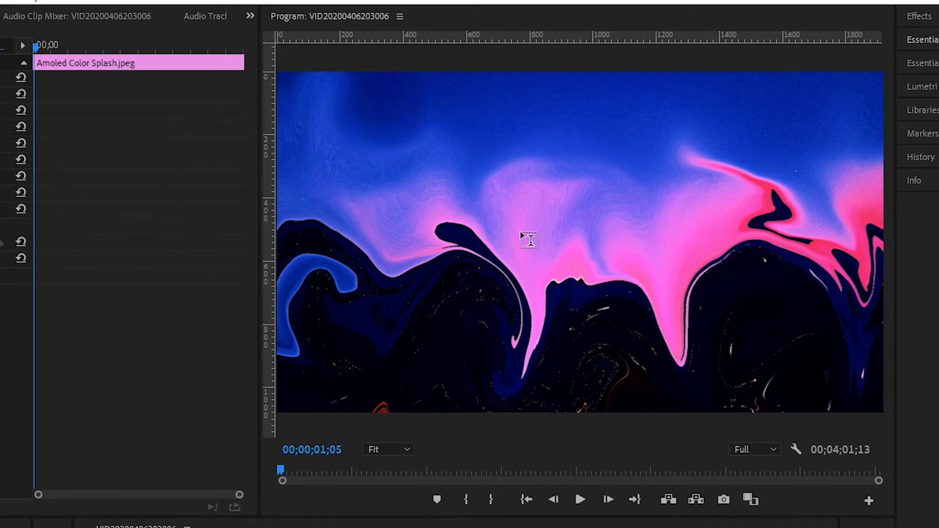
click(521, 237)
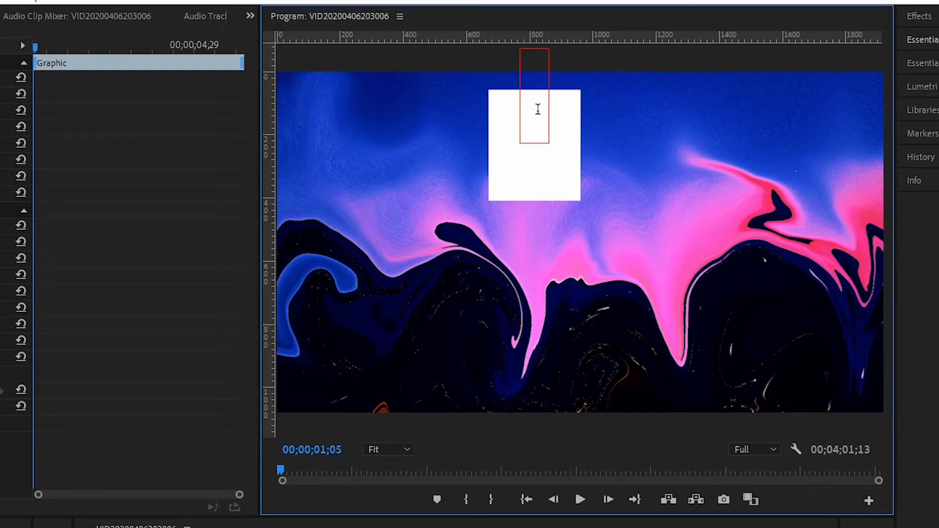
text(DTECH)
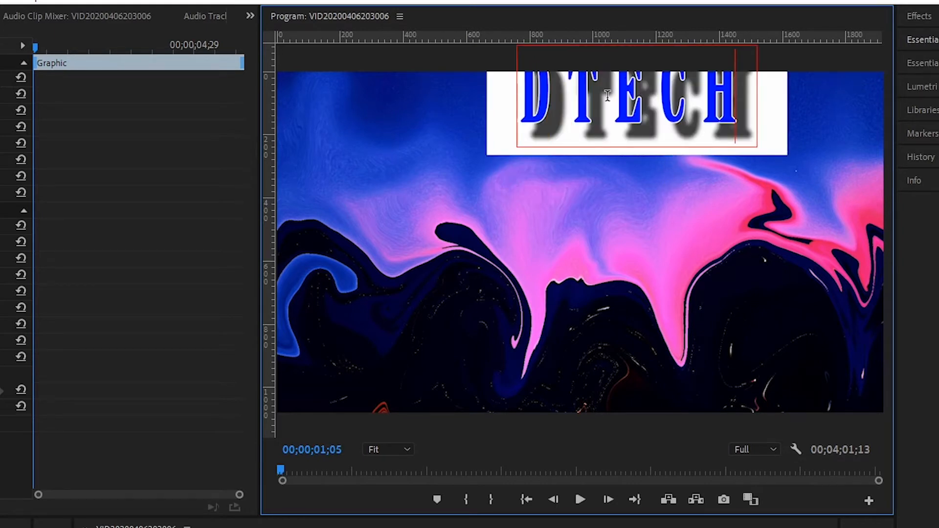
click(52, 527)
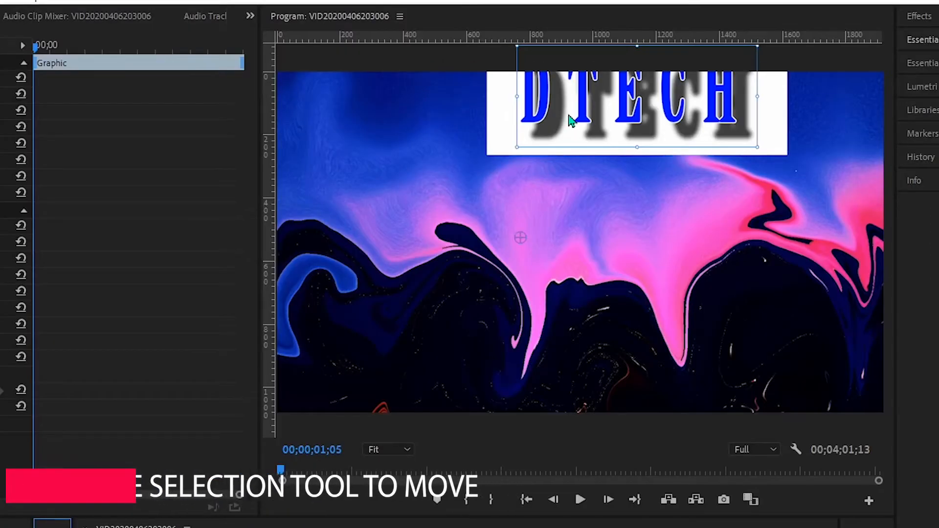
drag(570, 120, 510, 263)
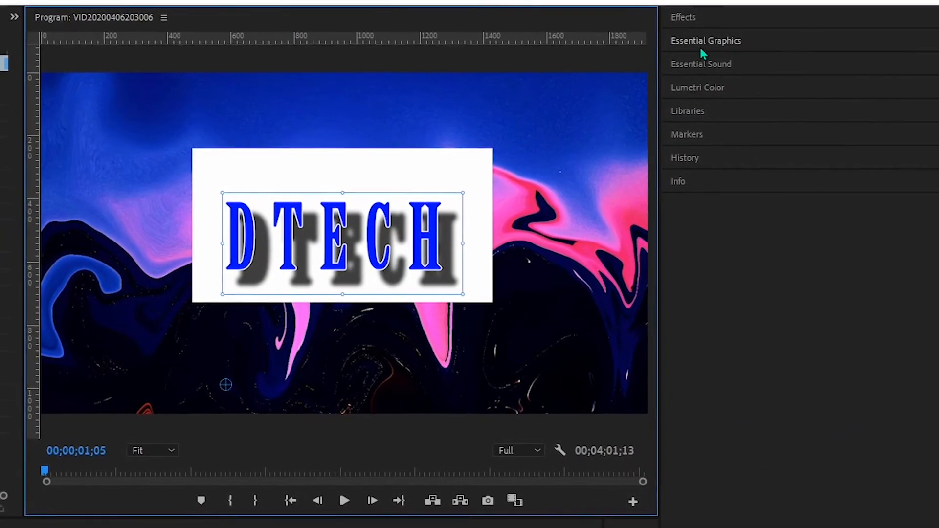
Open the Essential Graphics editing options for the DTECH text and look through its text and appearance settings.
click(701, 47)
click(700, 44)
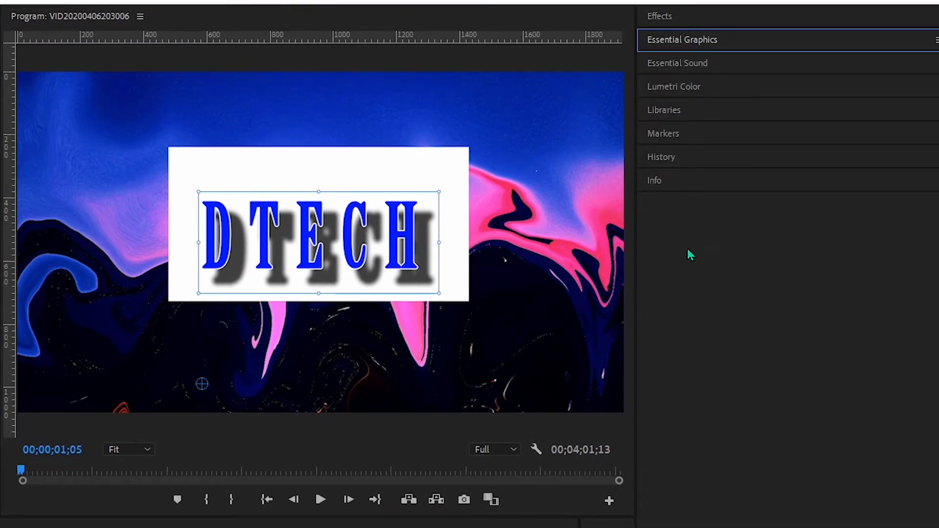
click(676, 43)
click(676, 43)
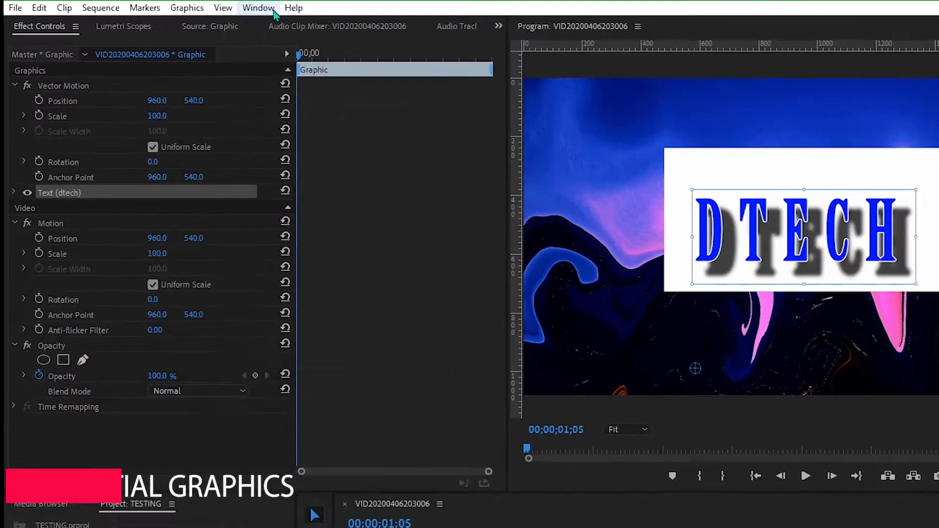
click(232, 5)
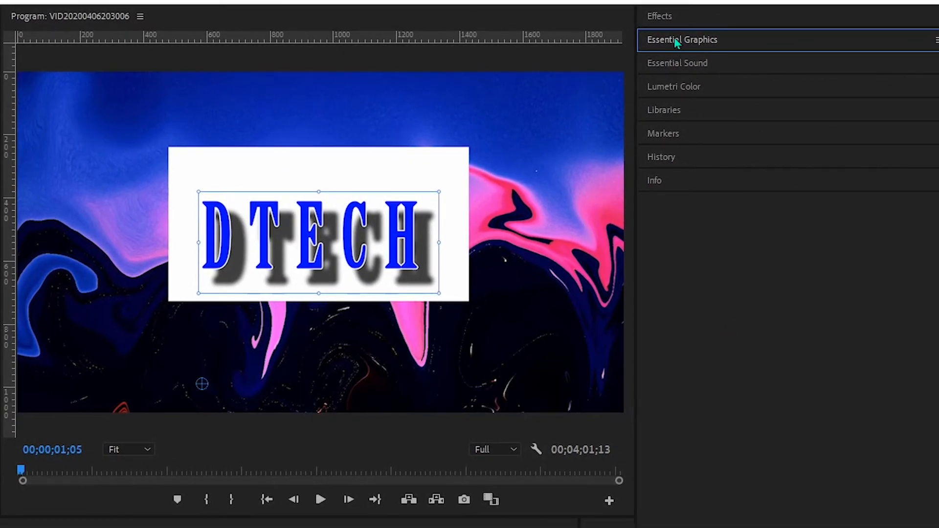
click(674, 39)
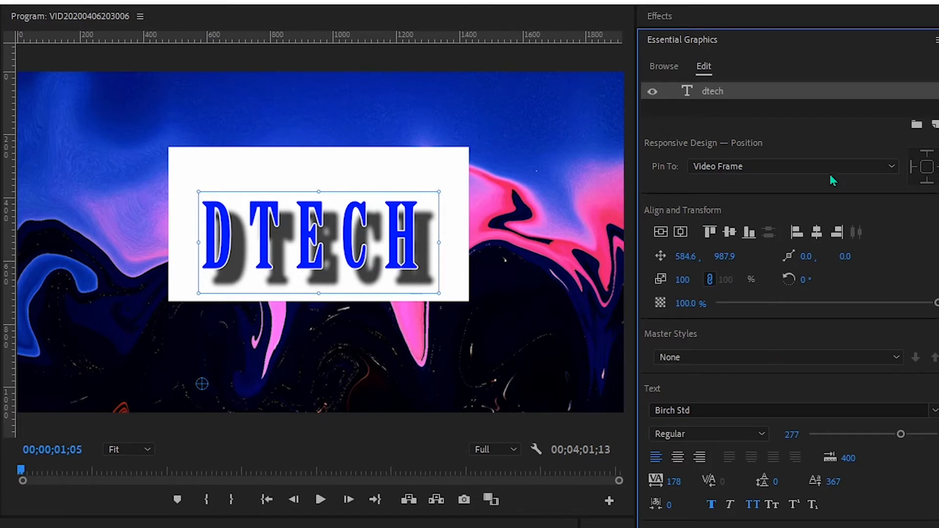
scroll(788, 274, down, 5)
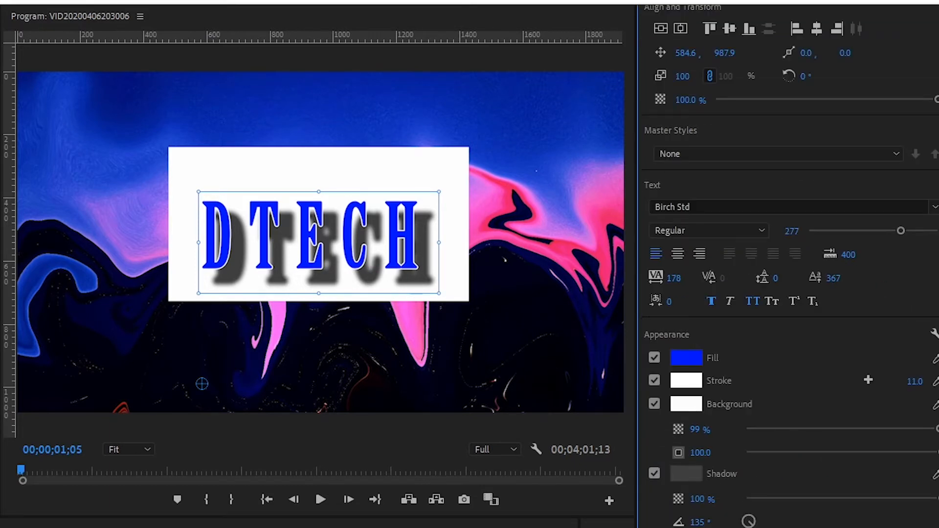
scroll(787, 274, up, 5)
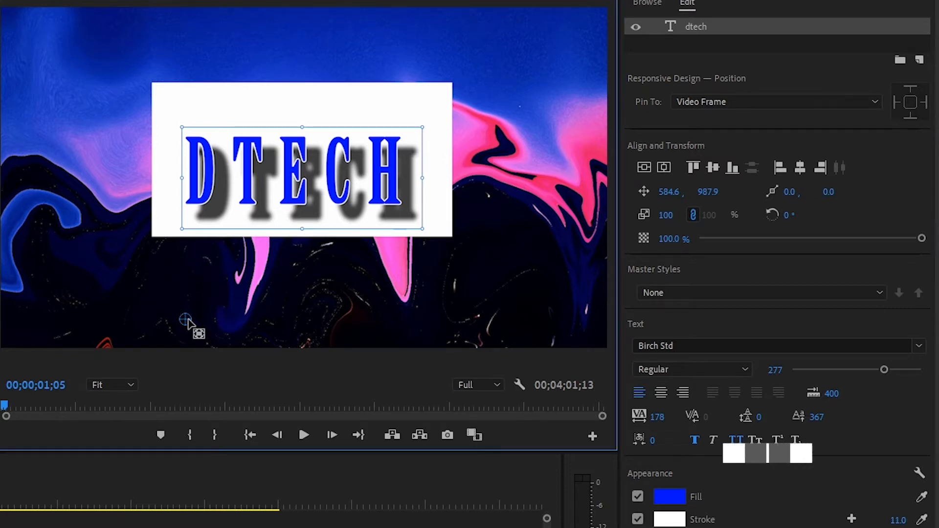
Place the DTECH text's anchor point at the centre of the text and scale the text to 129%.
drag(187, 323, 262, 184)
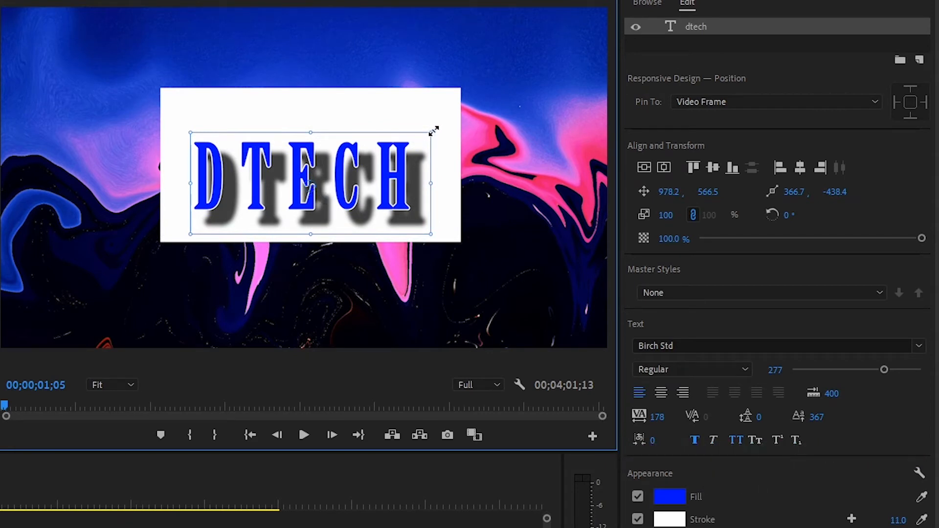
drag(434, 130, 490, 64)
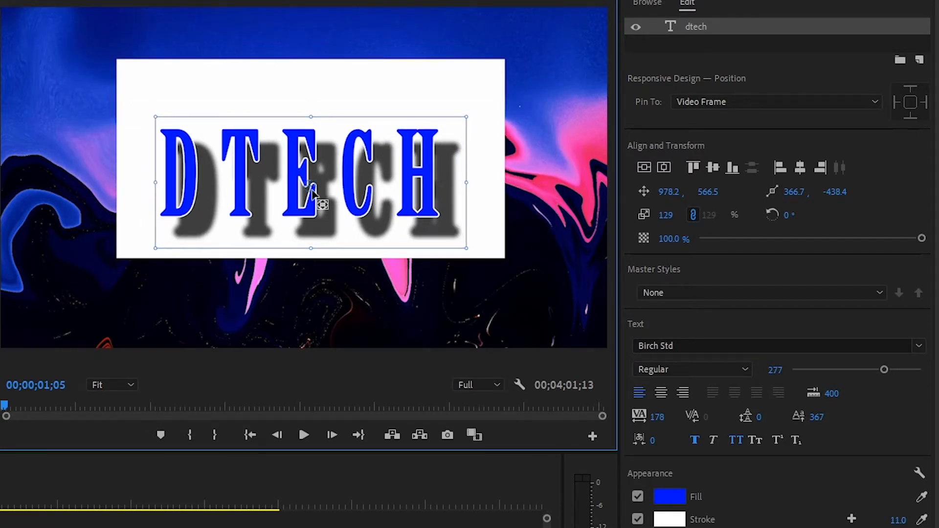
Move the anchor point to the text's upper-left corner, shift the text to 308.3, 303.8 and scale it to 154%.
drag(311, 186, 189, 135)
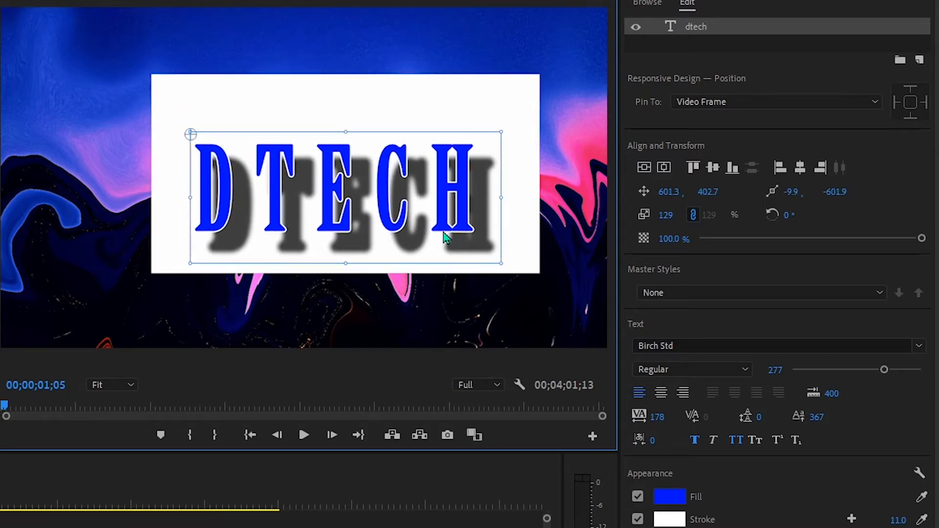
drag(445, 237, 353, 206)
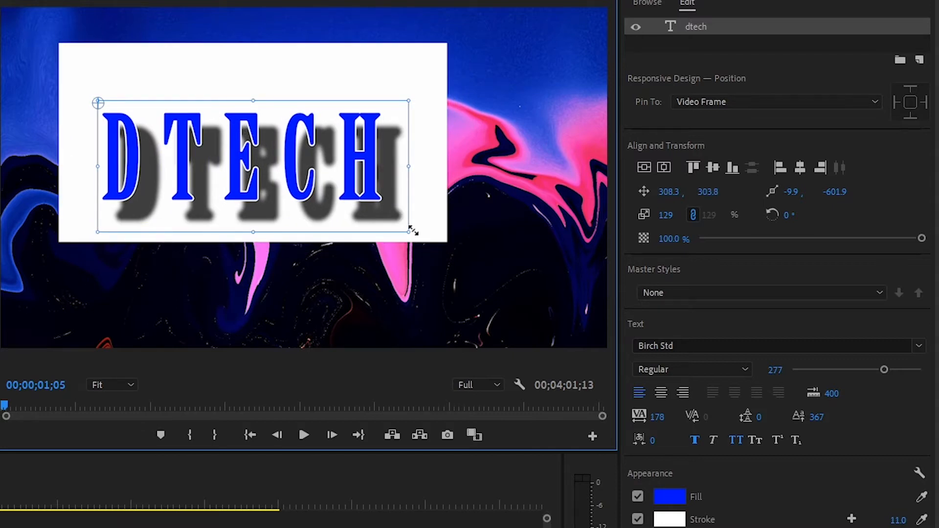
drag(413, 230, 530, 300)
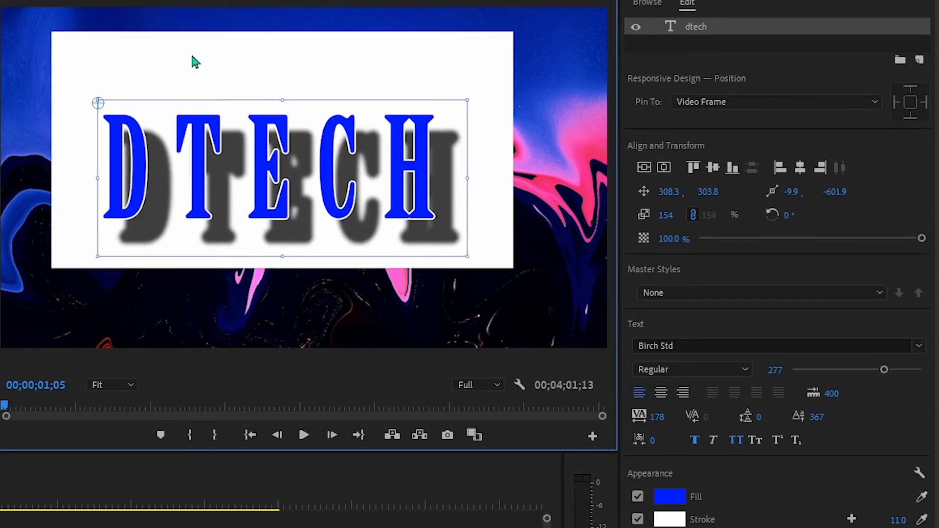
Move the anchor point to the text's upper-right corner and shift the text right to a horizontal position of 1651.3.
drag(97, 102, 340, 106)
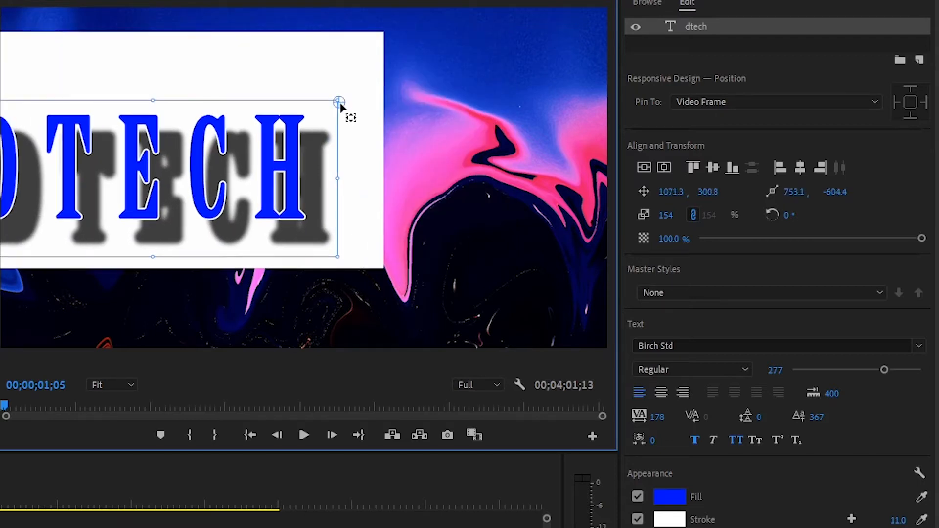
key(shift+Right)
key(shift+Right)
key(shift+Right)
key(shift+Right)
key(shift+Right)
key(shift+Right)
key(shift+Right)
key(shift+Right)
key(shift+Right)
key(shift+Right)
key(shift+Right)
key(shift+Right)
key(shift+Right)
key(shift+Right)
key(shift+Right)
key(shift+Right)
key(shift+Right)
key(shift+Right)
key(shift+Right)
key(shift+Right)
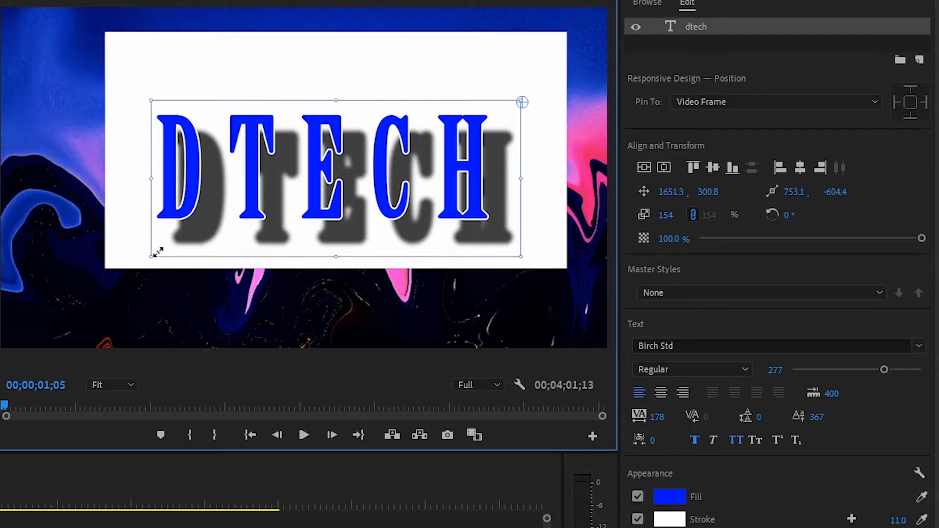
Scale the text to 155% and return its anchor point to the centre, with the text positioned at 977.3, 580.7.
mouse_move(153, 255)
mouse_down()
mouse_move(10, 310)
mouse_move(274, 206)
mouse_move(166, 259)
mouse_up()
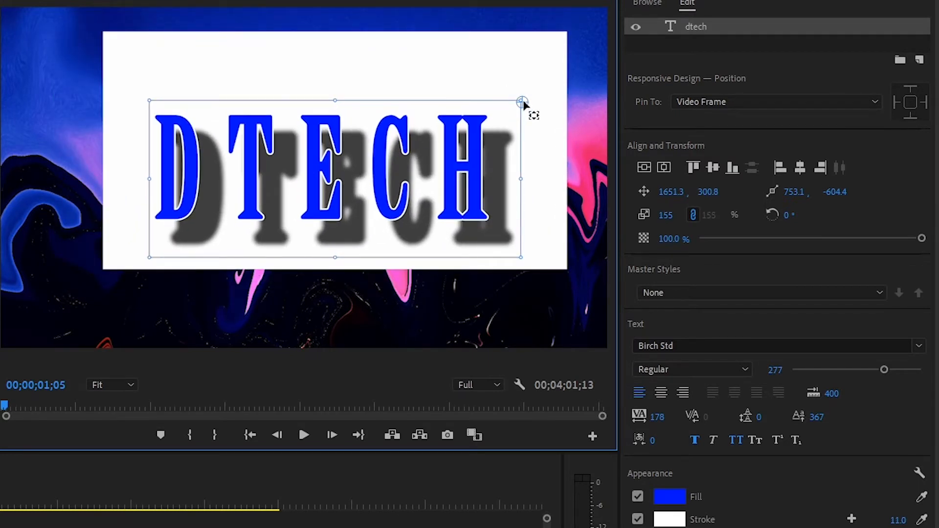
drag(523, 108, 402, 150)
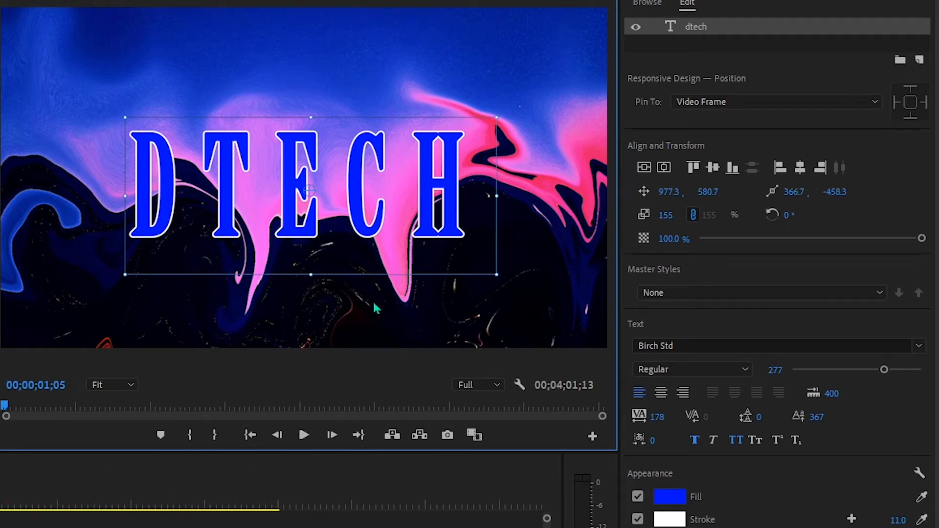
Change the DTECH text's fill colour to red (FF0404).
click(671, 495)
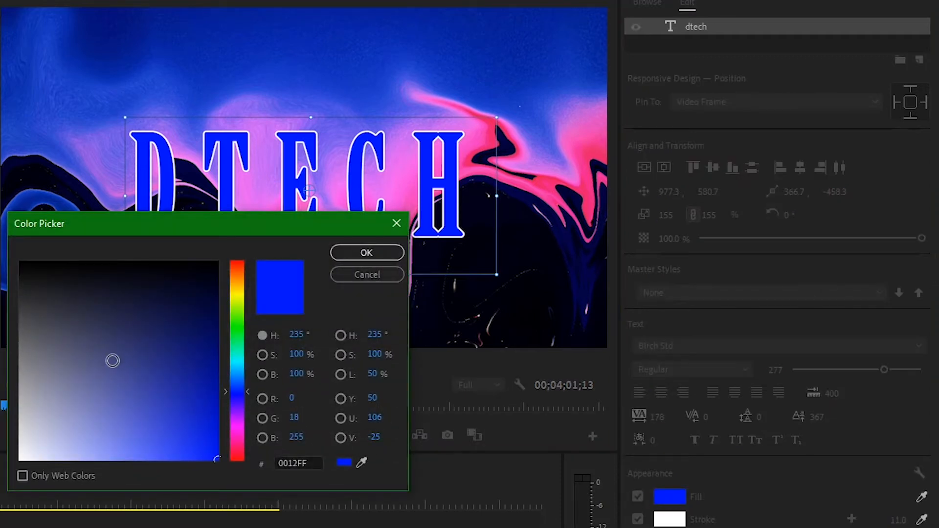
drag(196, 313, 226, 254)
drag(240, 448, 241, 463)
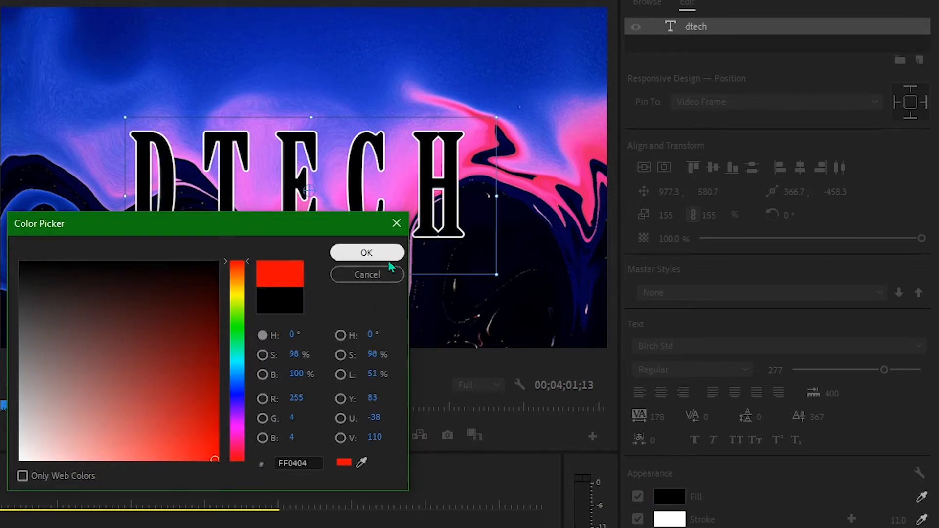
click(389, 259)
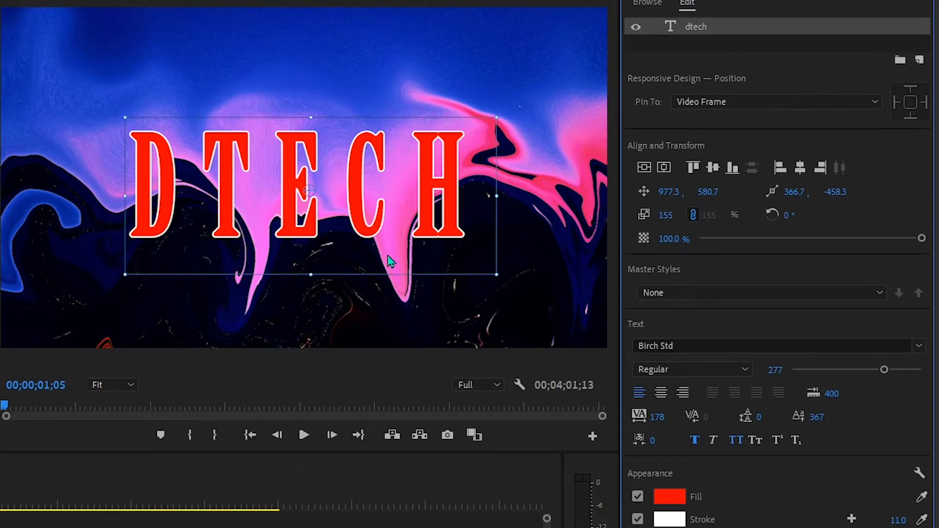
Change the DTECH text's stroke colour to yellow (DEFF00).
click(674, 523)
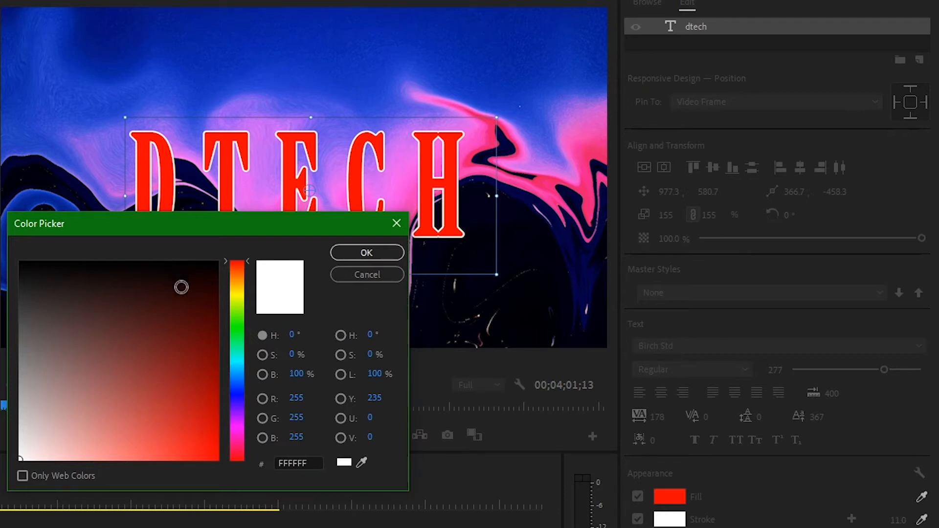
click(240, 290)
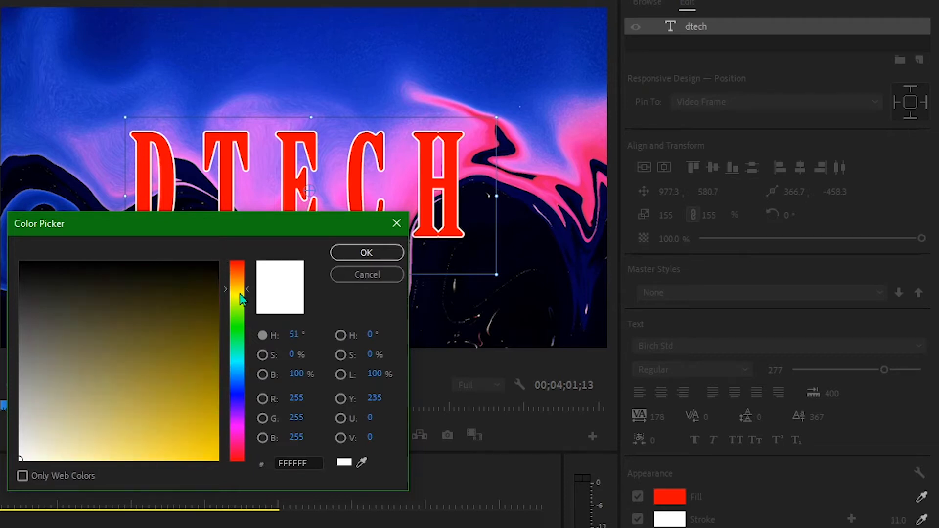
click(240, 298)
click(217, 459)
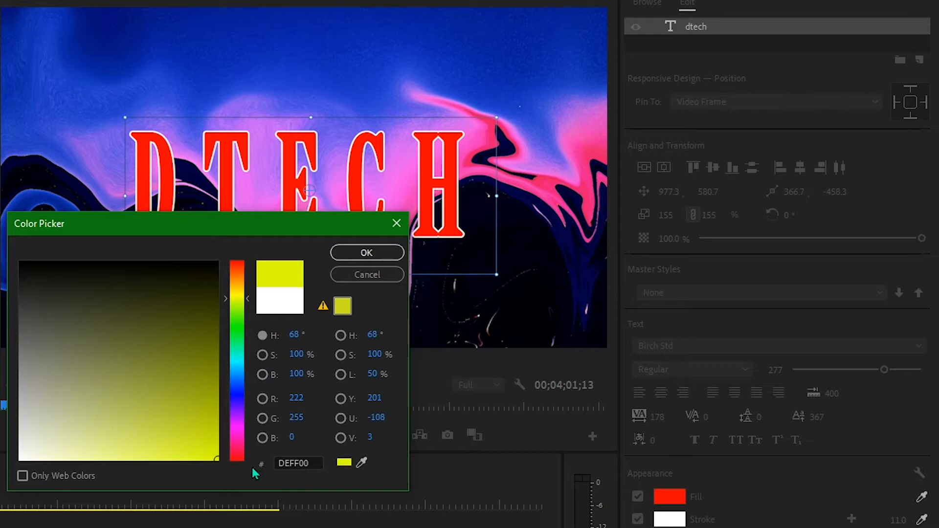
click(390, 260)
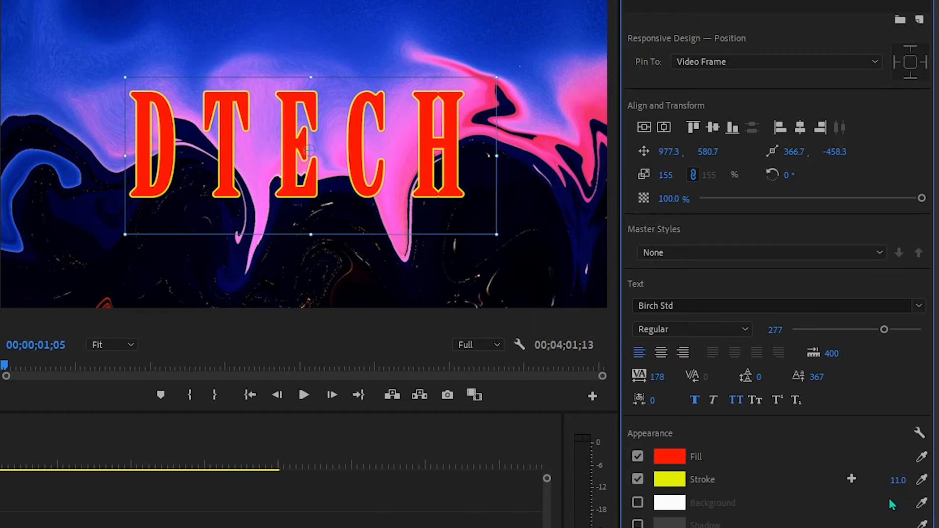
Widen the yellow stroke around the text to 87 and then to 100.
drag(897, 486, 920, 481)
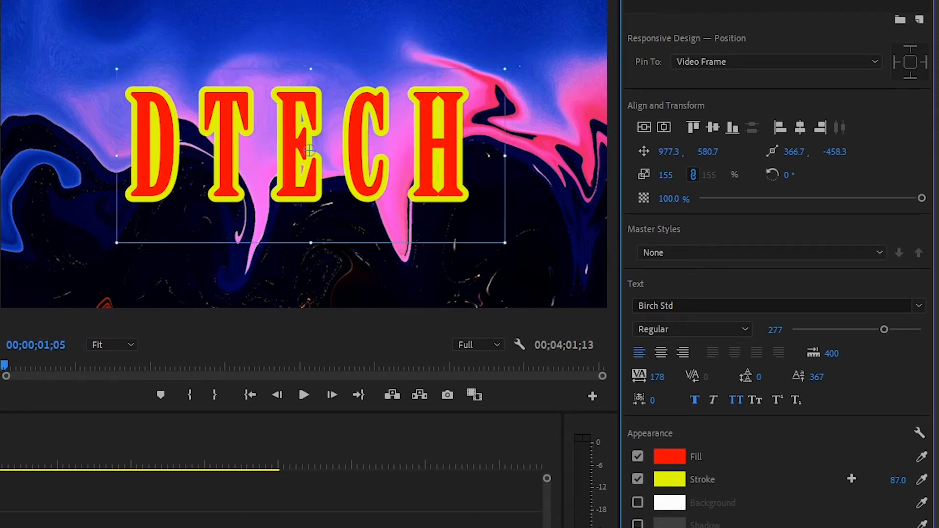
click(896, 481)
text(100)
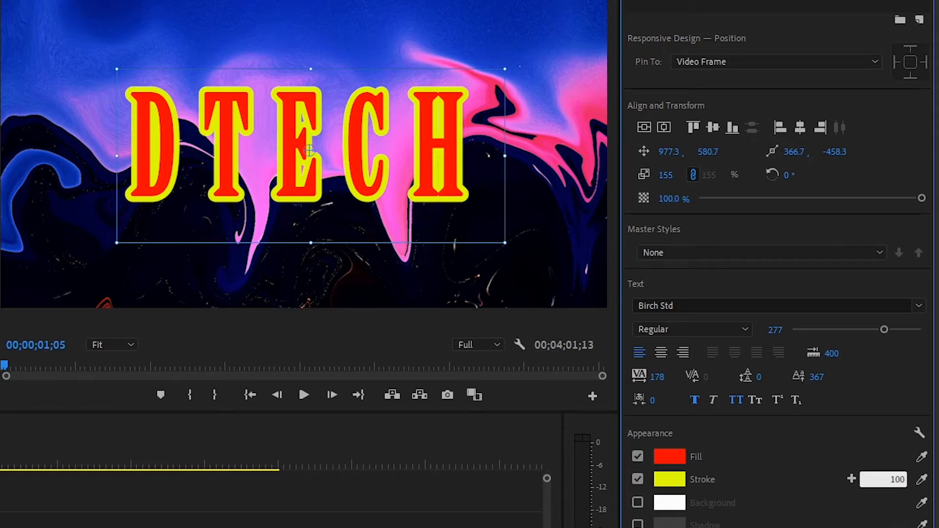
key(Return)
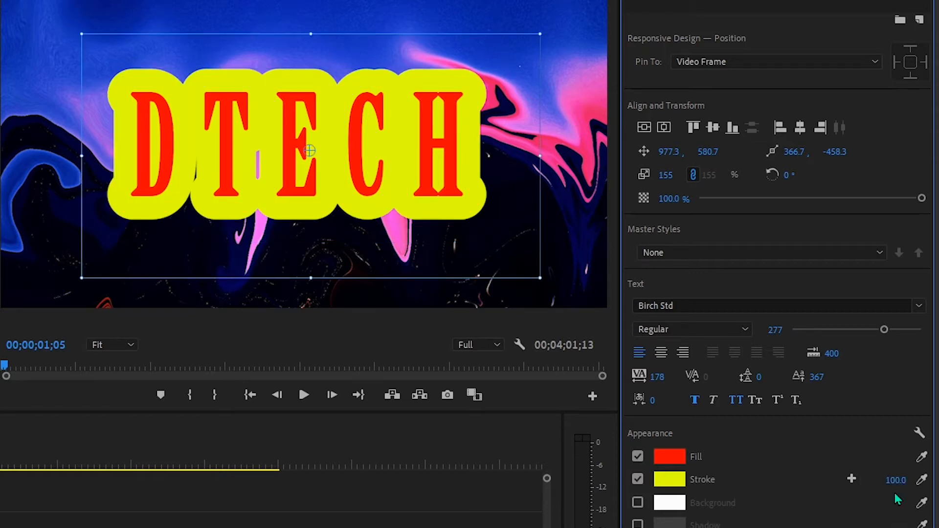
Reduce the text's stroke width to 10.
click(893, 479)
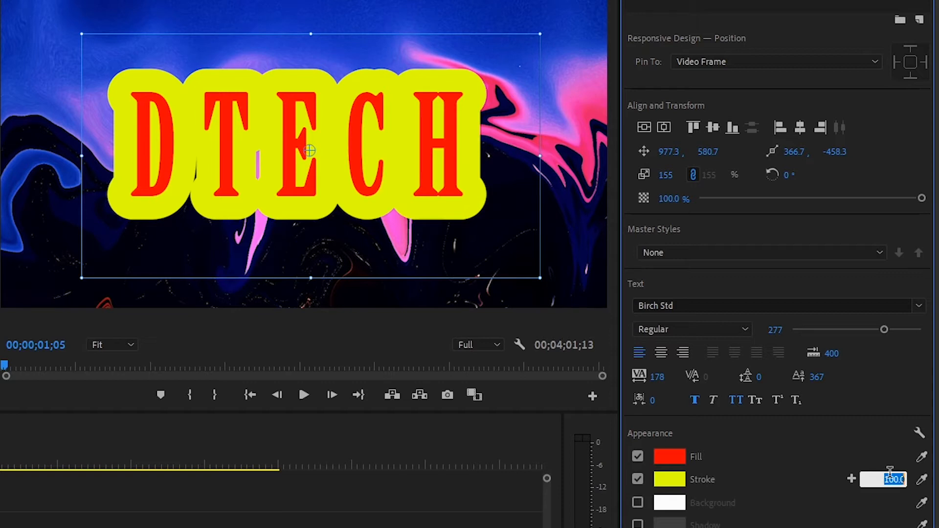
text(10)
key(Return)
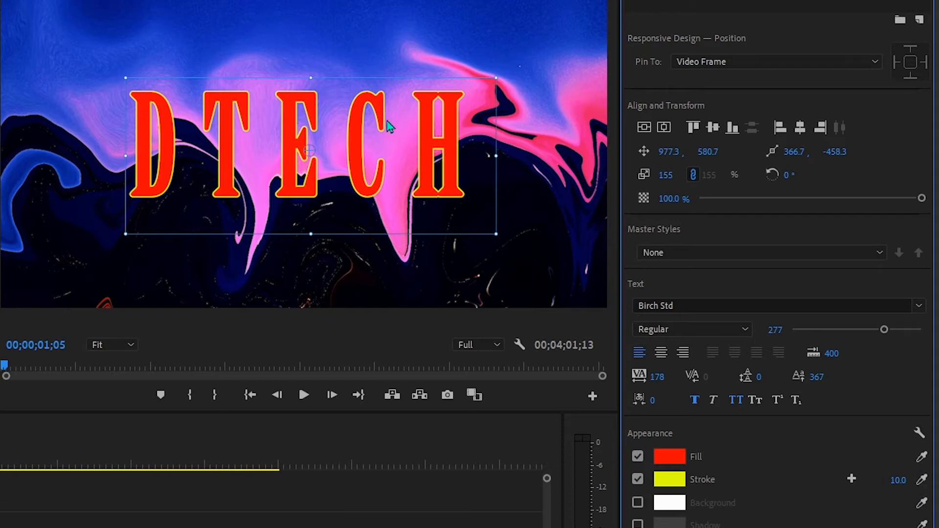
Sample a dark navy stroke colour from the background image with the eyedropper and widen the stroke to 54.
click(922, 481)
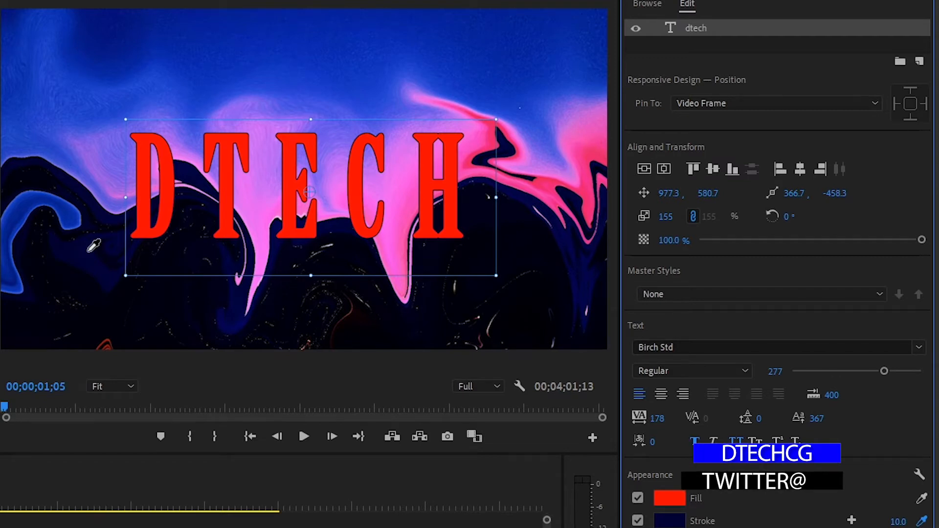
click(89, 250)
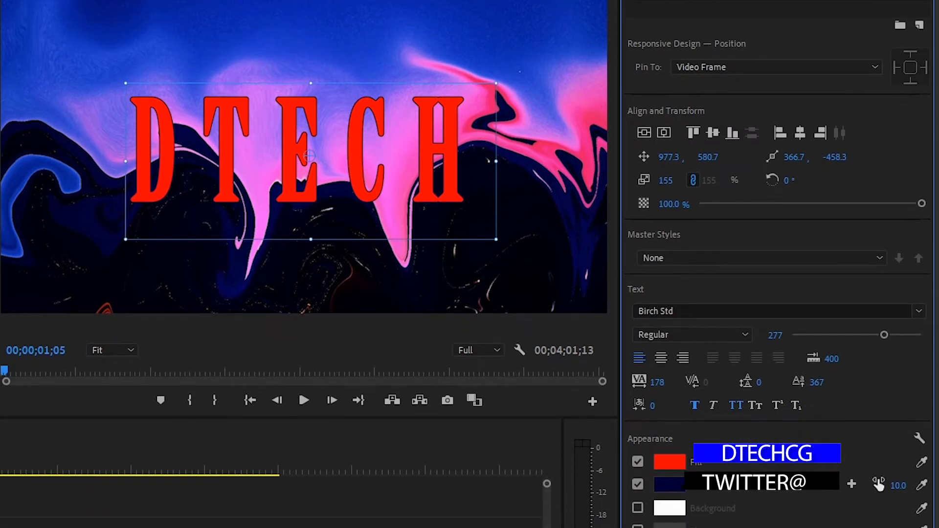
mouse_move(898, 485)
mouse_down()
mouse_move(934, 486)
mouse_move(919, 485)
mouse_up()
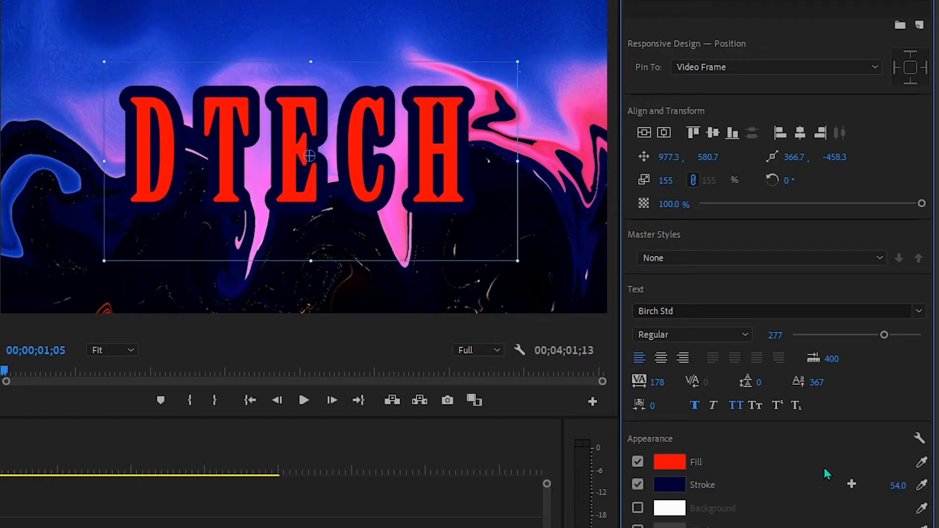
Sample a pink fill colour for the DTECH text from the background image with the eyedropper.
click(921, 463)
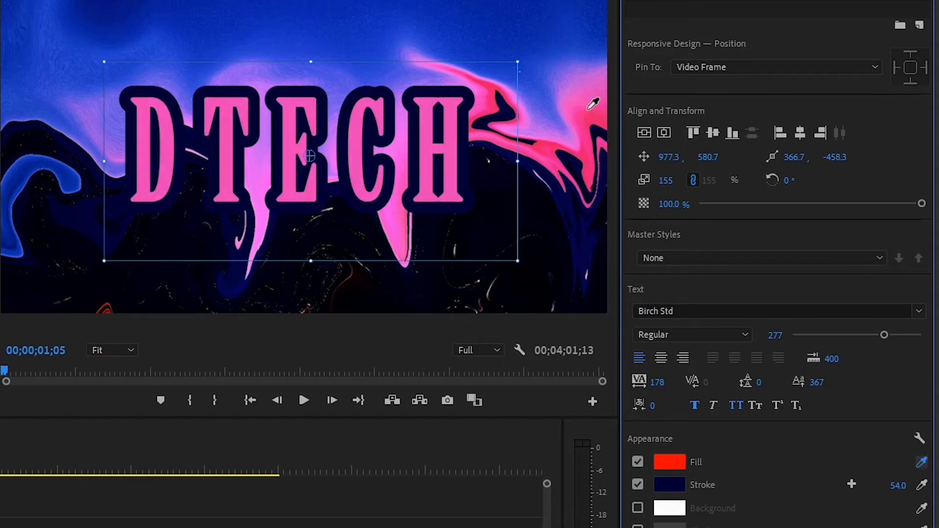
click(589, 109)
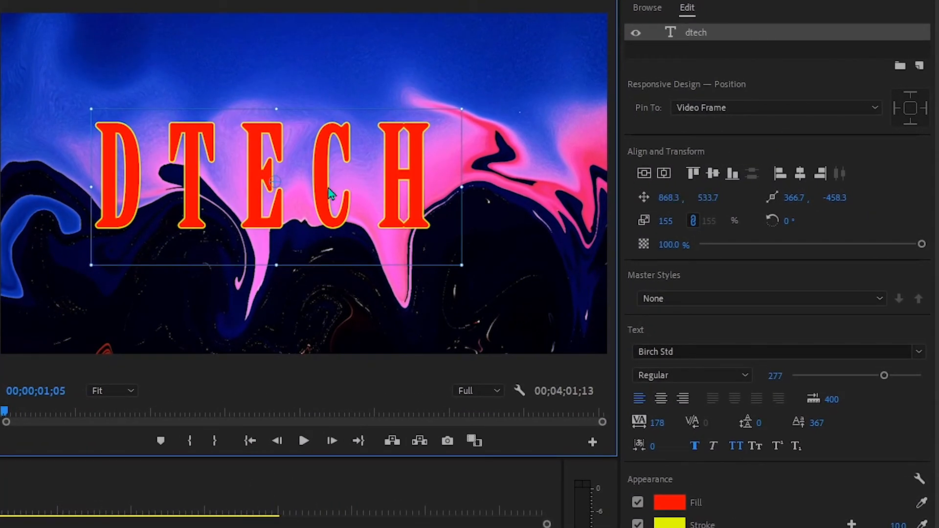
Move the DTECH text to the frame's upper-left corner and centre it vertically in the frame.
drag(329, 193, 241, 96)
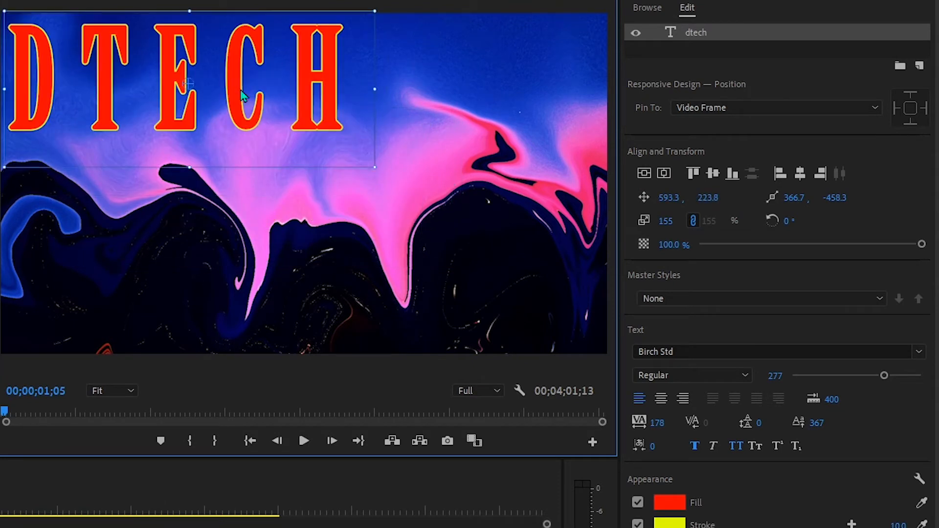
click(642, 175)
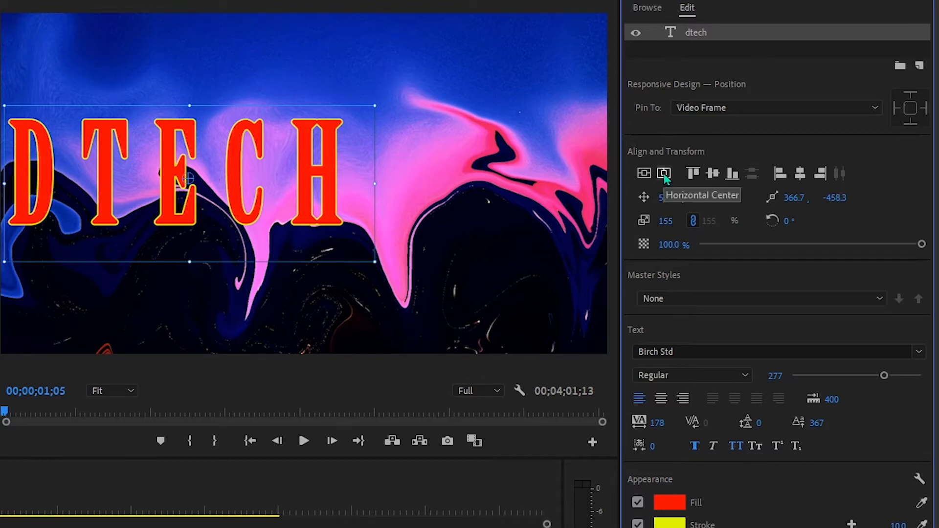
Move the DTECH text to the frame's lower-left area, then centre it horizontally and vertically.
drag(283, 184, 391, 264)
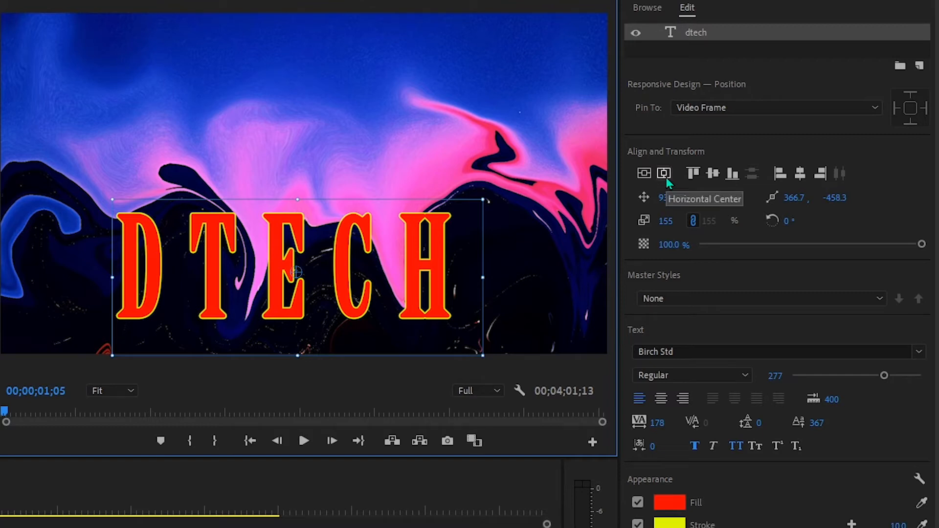
drag(335, 284, 227, 293)
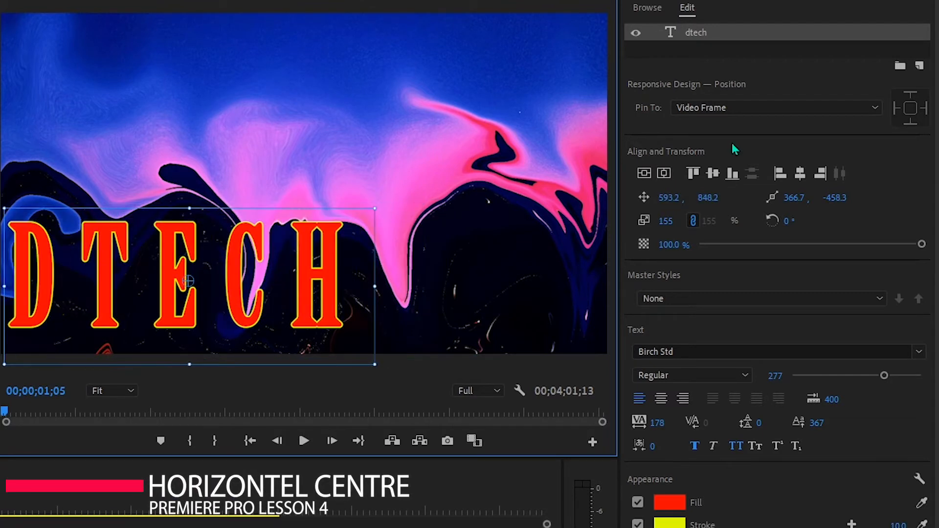
click(662, 174)
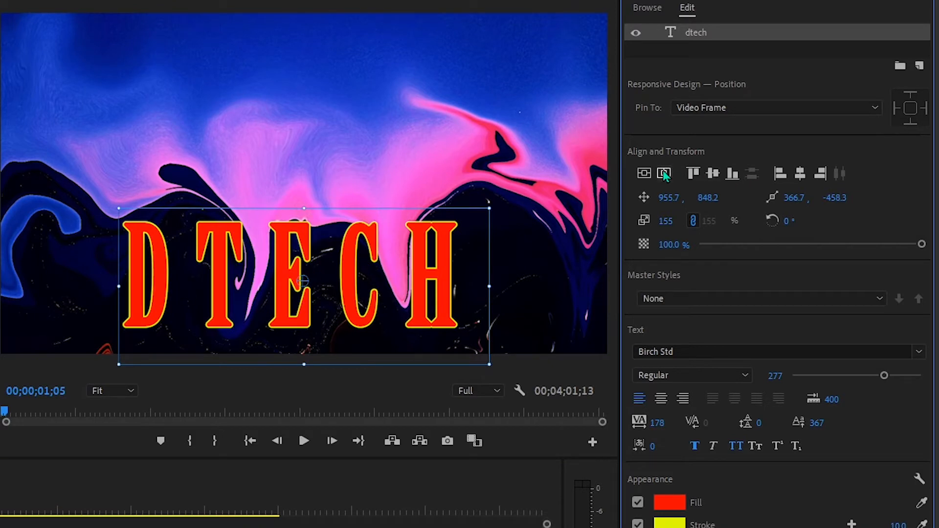
click(642, 174)
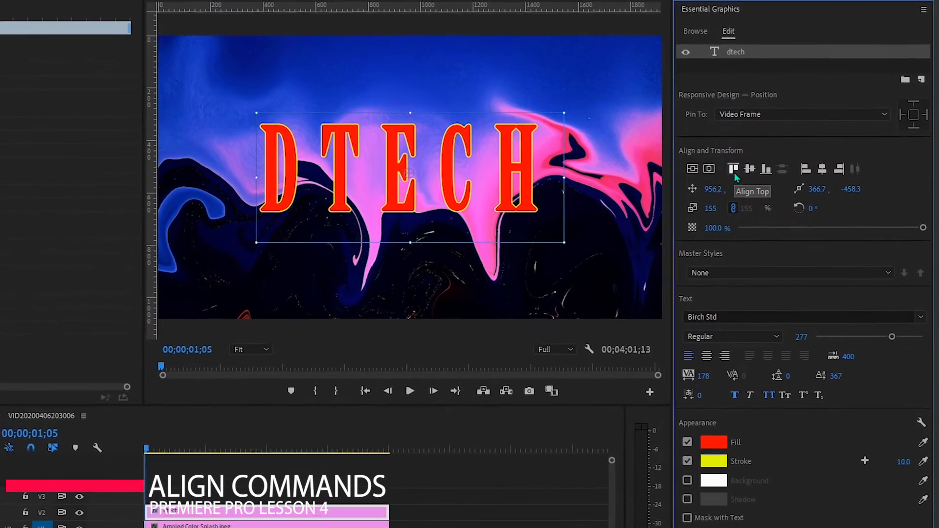
Align the text to the frame's top edge, then to its bottom edge, and finally to its vertical middle.
click(734, 169)
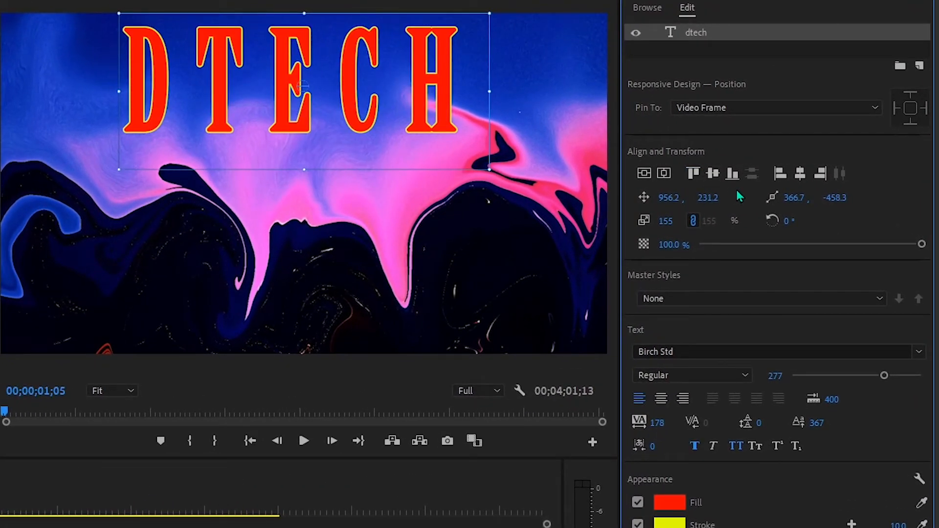
click(733, 174)
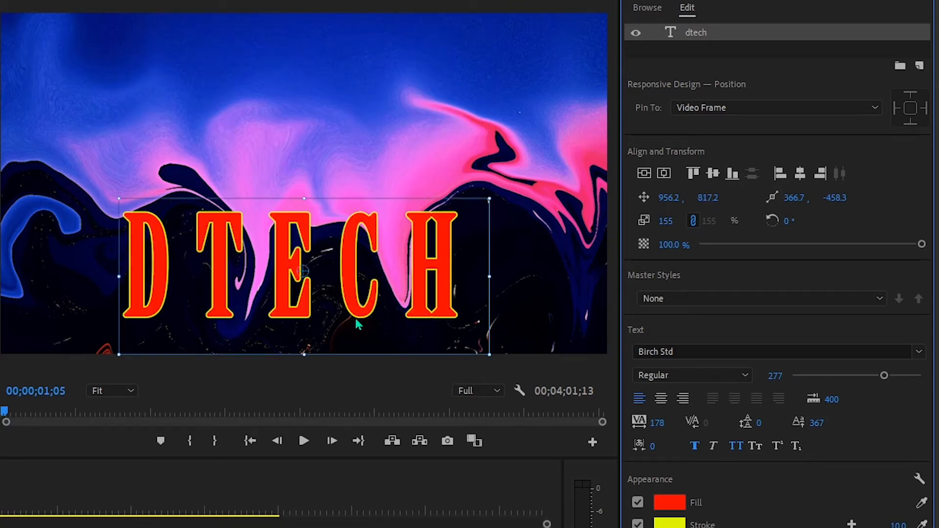
click(718, 177)
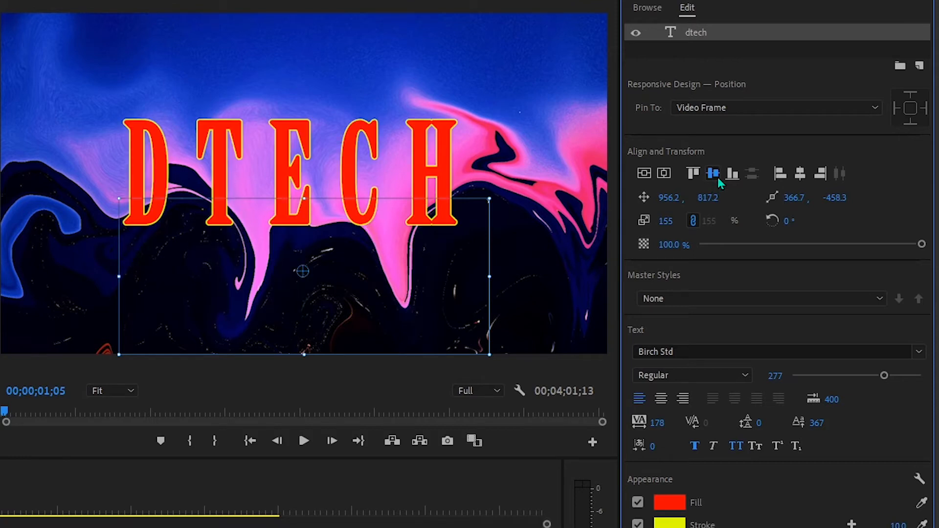
Align the text to the frame's left edge, then to its horizontal centre, and finally to its right edge.
click(780, 175)
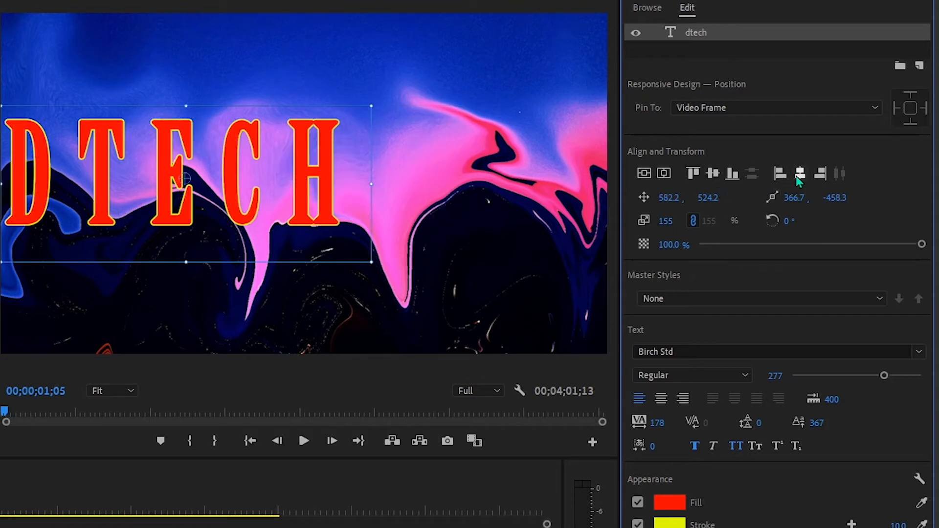
click(797, 177)
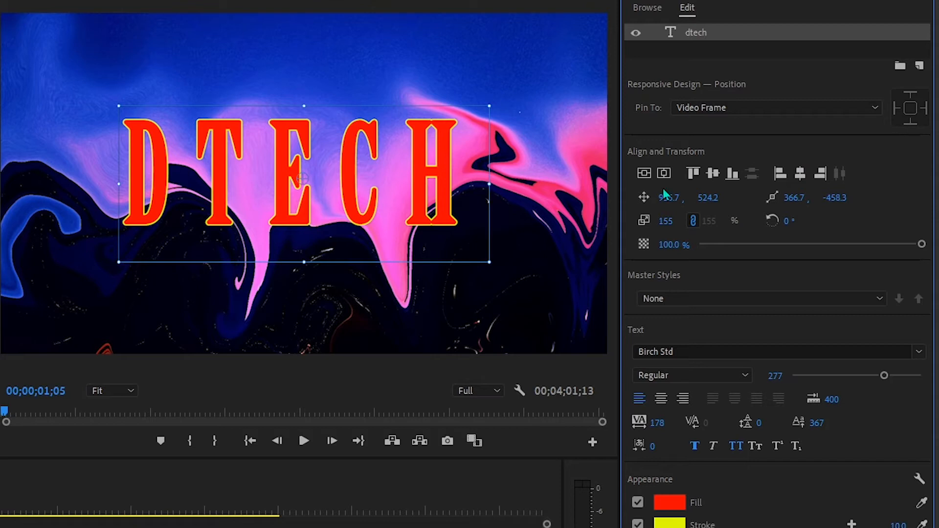
click(824, 178)
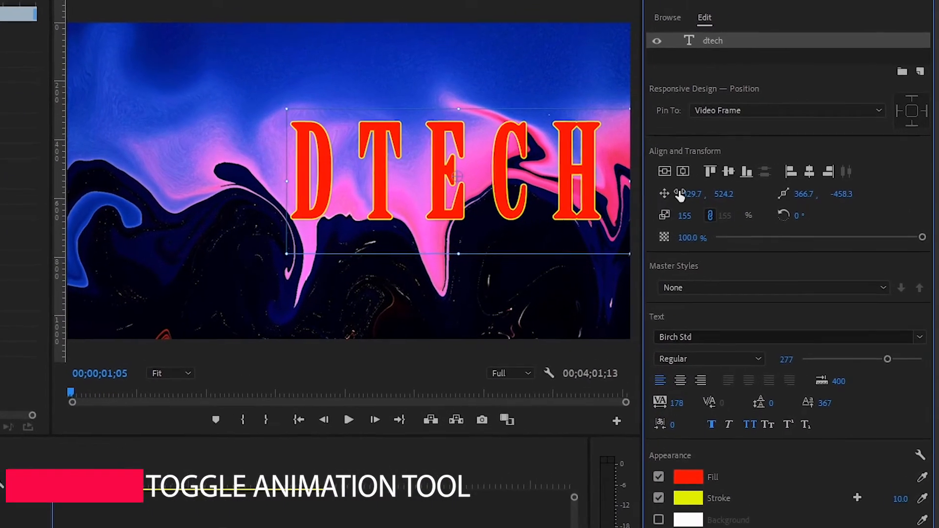
Shift the text leftwards by reducing its horizontal position in stages to 617.7.
drag(679, 196, 468, 196)
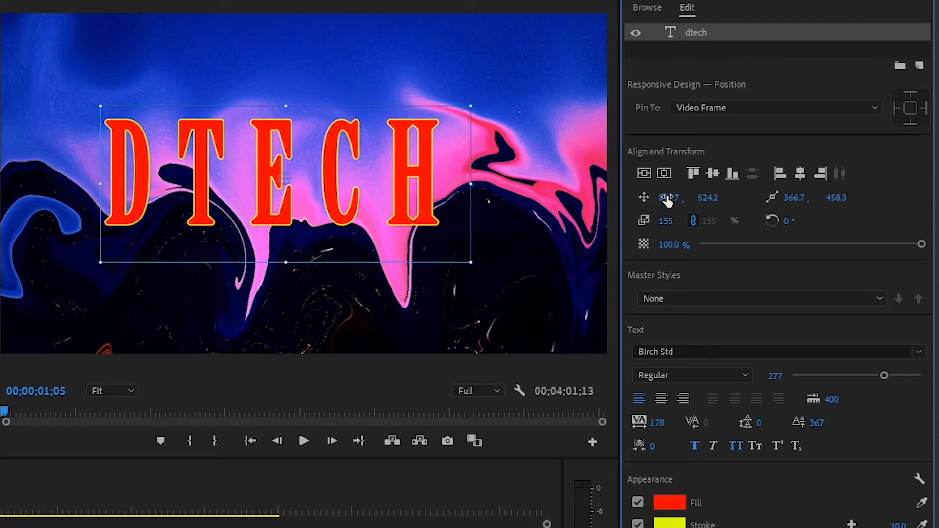
drag(668, 198, 580, 197)
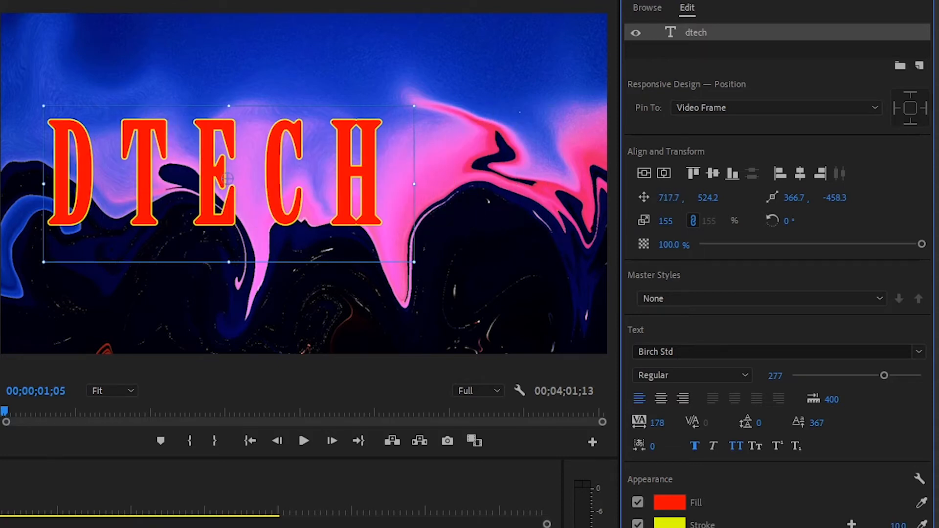
drag(670, 198, 621, 197)
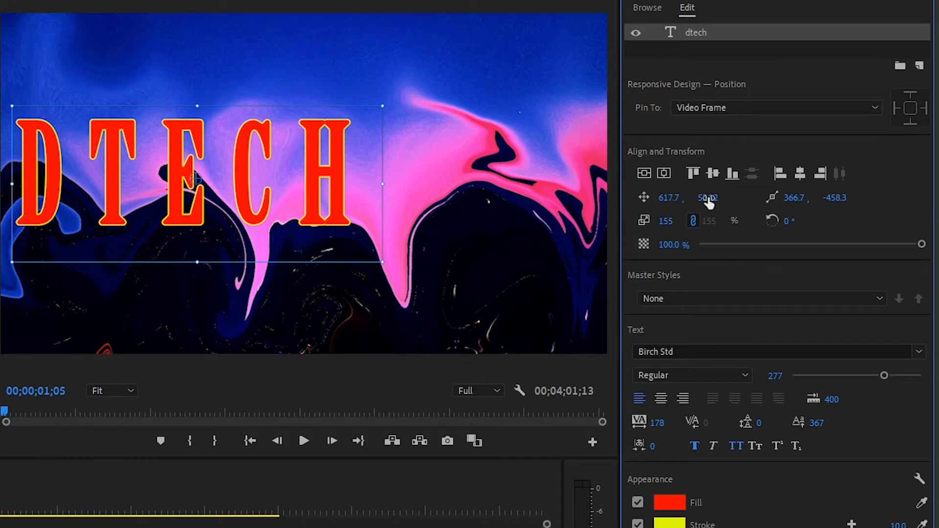
Increase the text's vertical position value, then reposition the text freely in the frame.
drag(709, 201, 814, 201)
drag(251, 157, 354, 185)
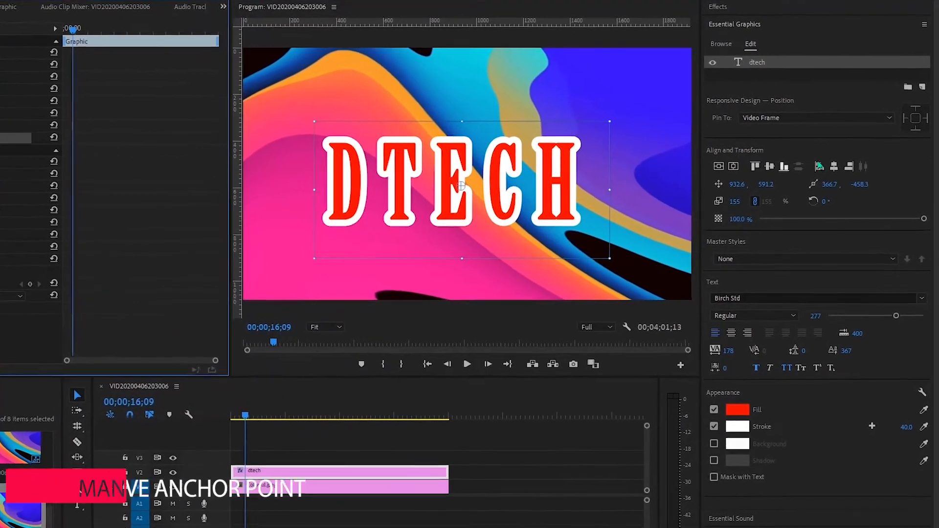
Try the text's anchor point below the letters D and T and near the text box's left edge, and undo the move.
drag(424, 192, 323, 222)
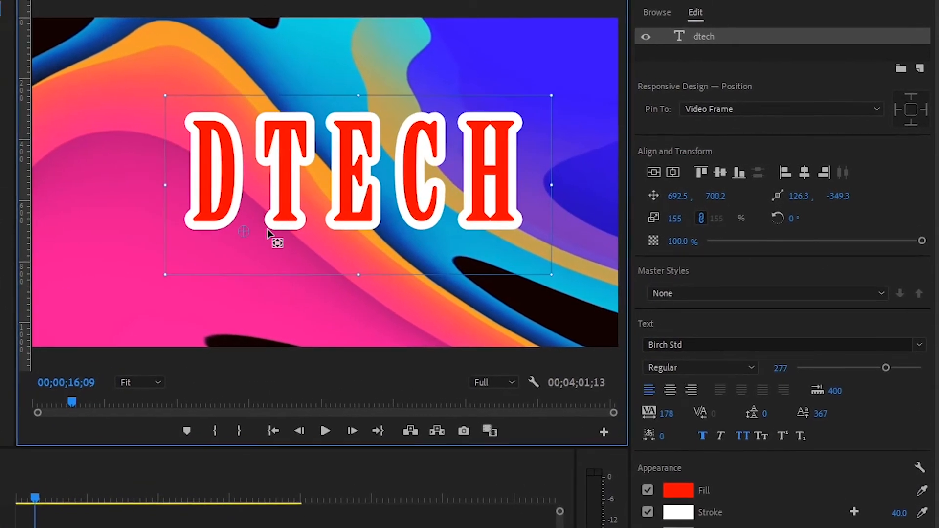
drag(267, 229, 163, 152)
key(ctrl+z)
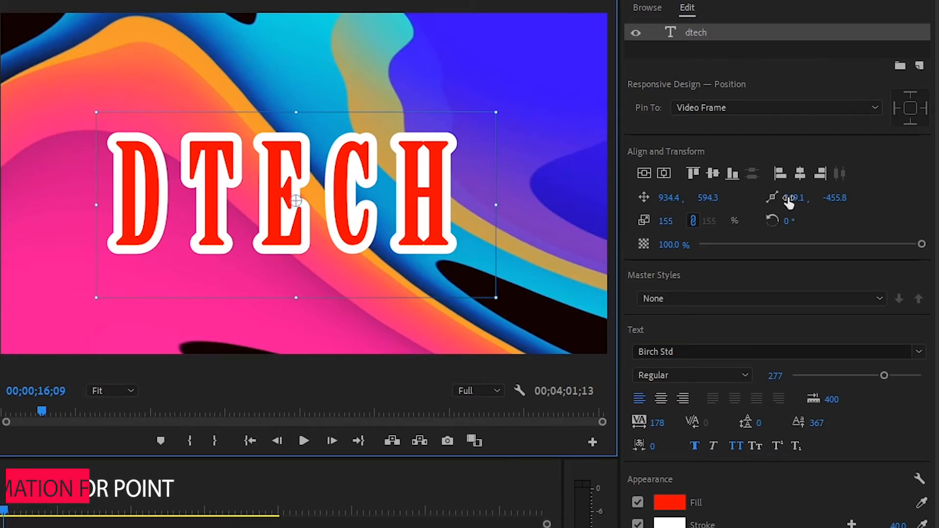
Set the anchor point's horizontal value to -6.9, then move the anchor back to the middle of the text.
drag(789, 201, 607, 200)
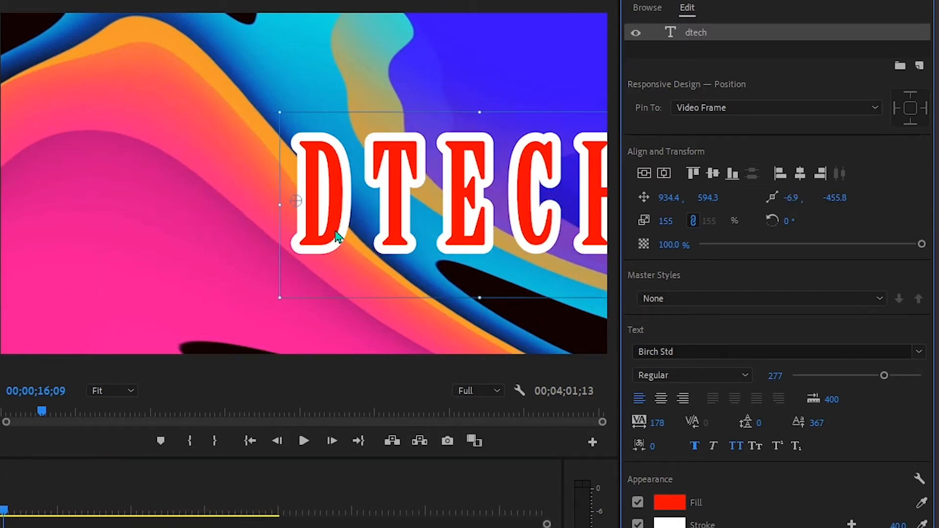
drag(300, 211, 422, 215)
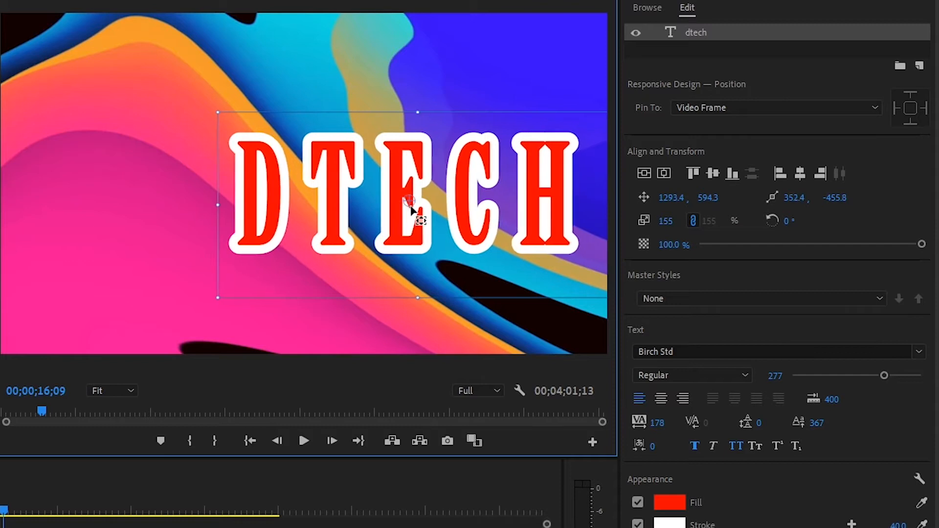
Move the text back to the middle of the frame and adjust its anchor point to 366.8, -447.8.
drag(539, 181, 423, 171)
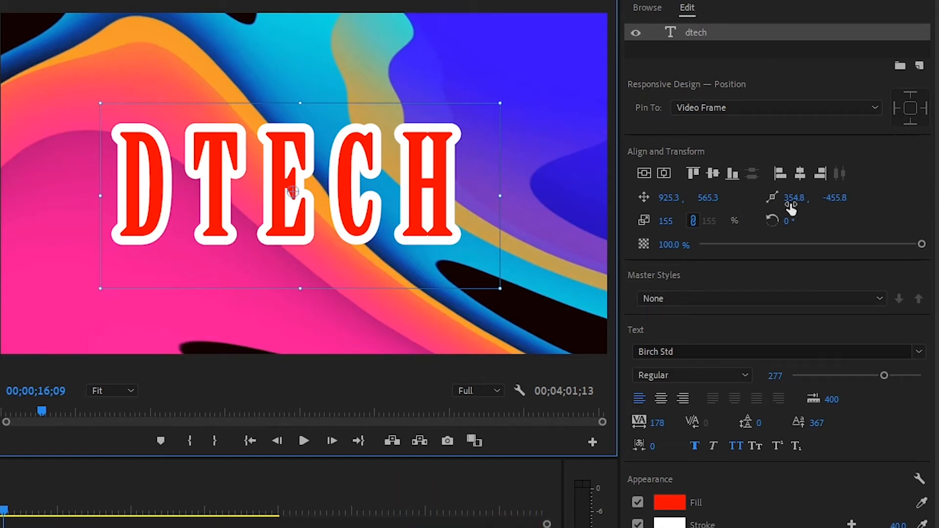
drag(793, 205, 842, 197)
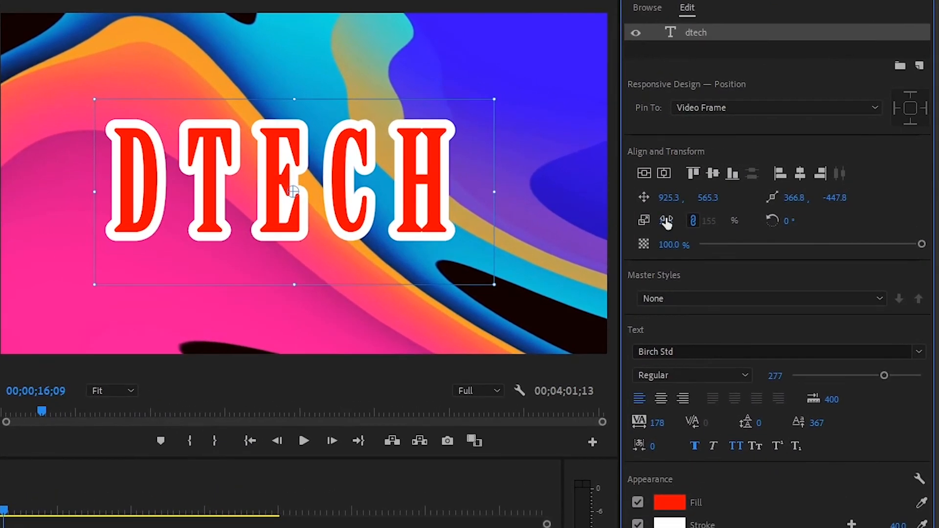
Move the anchor point to the text's lower-left corner and resize the text around it to a scale of about 111.
drag(496, 100, 171, 244)
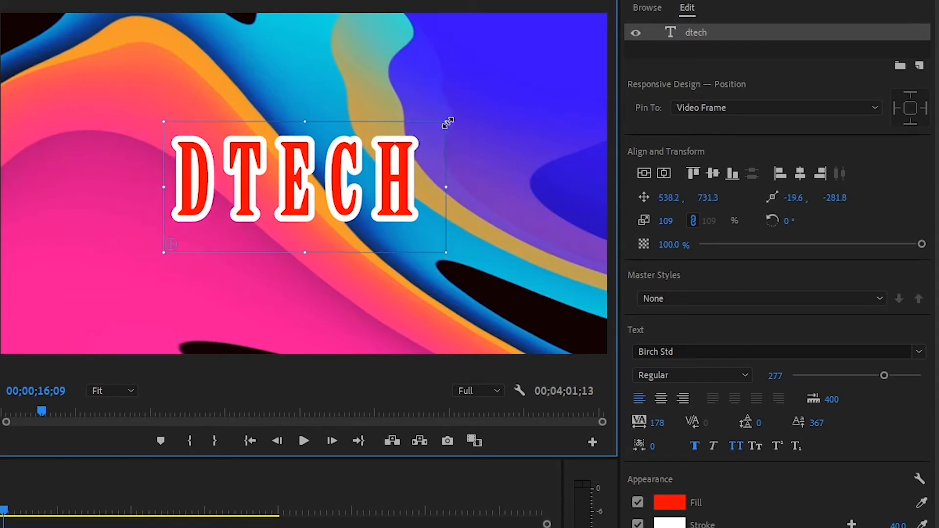
drag(448, 123, 175, 211)
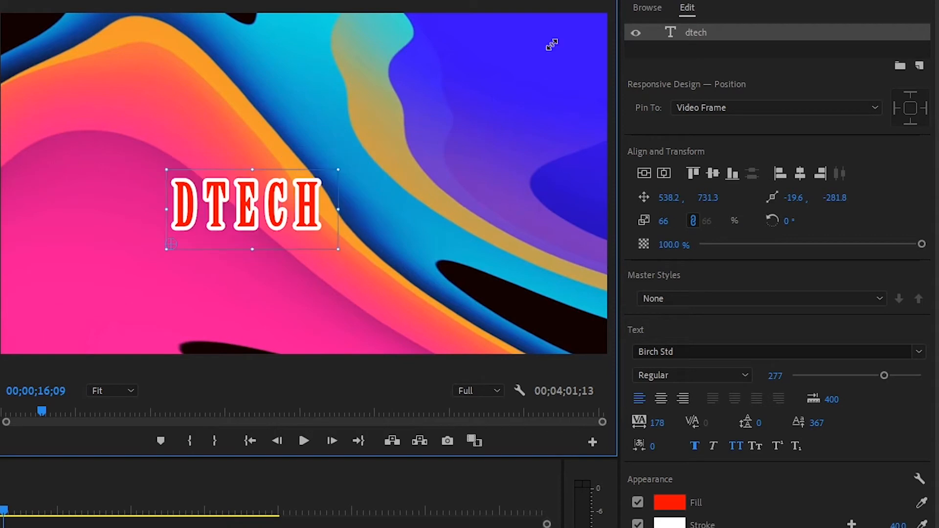
drag(551, 45, 355, 164)
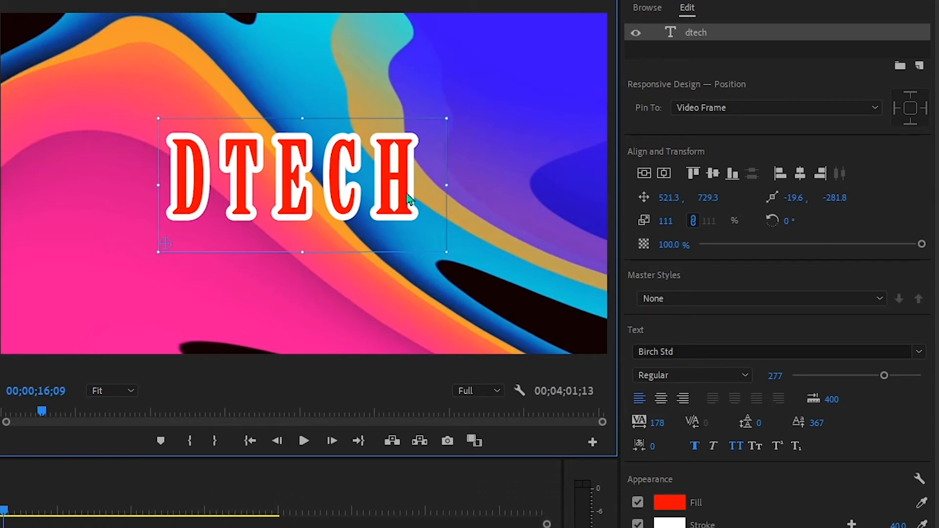
Set the text's scale to 150 and move the text back towards the middle of the frame.
click(666, 222)
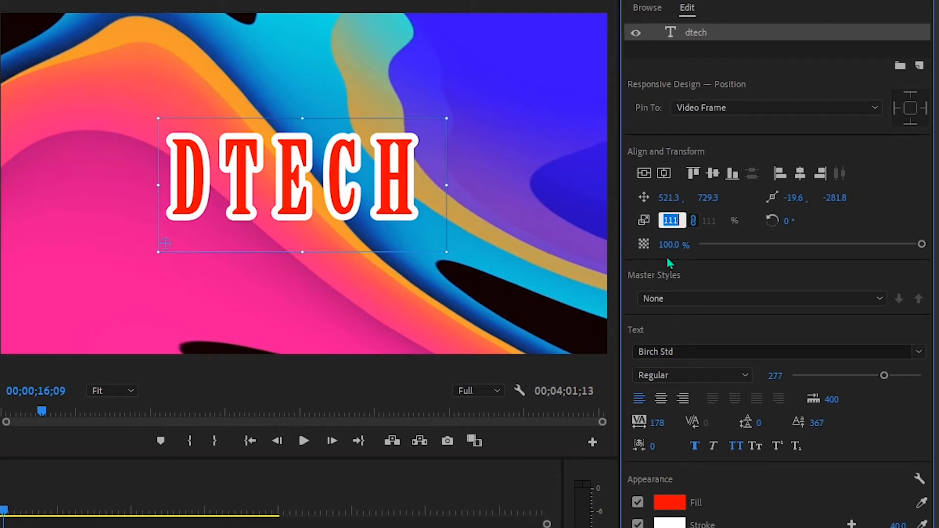
text(150)
key(Return)
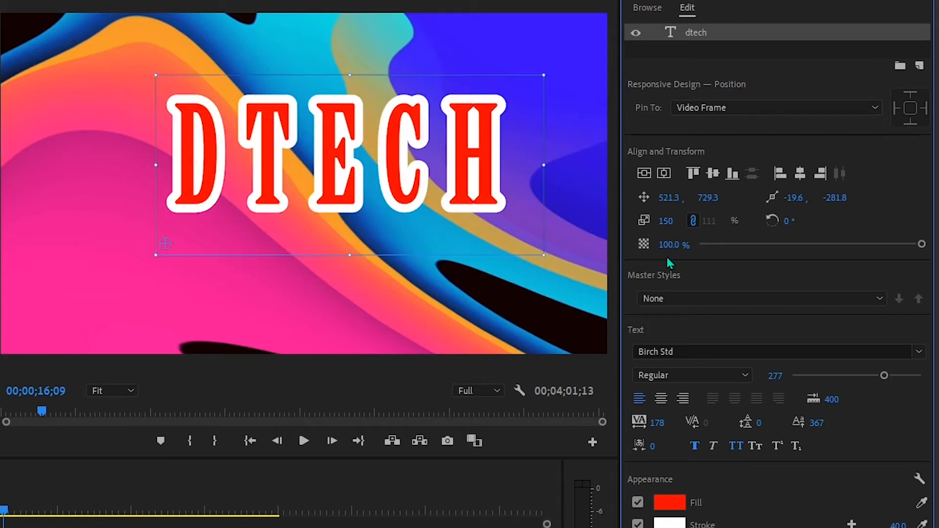
drag(335, 171, 292, 191)
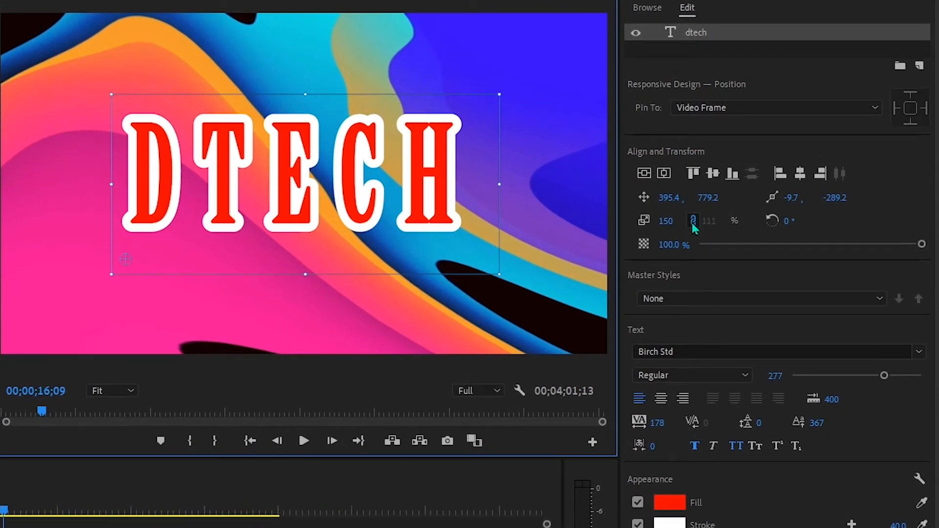
Unlink the text's scale proportions and stretch it horizontally to a width scale of 184.
click(692, 221)
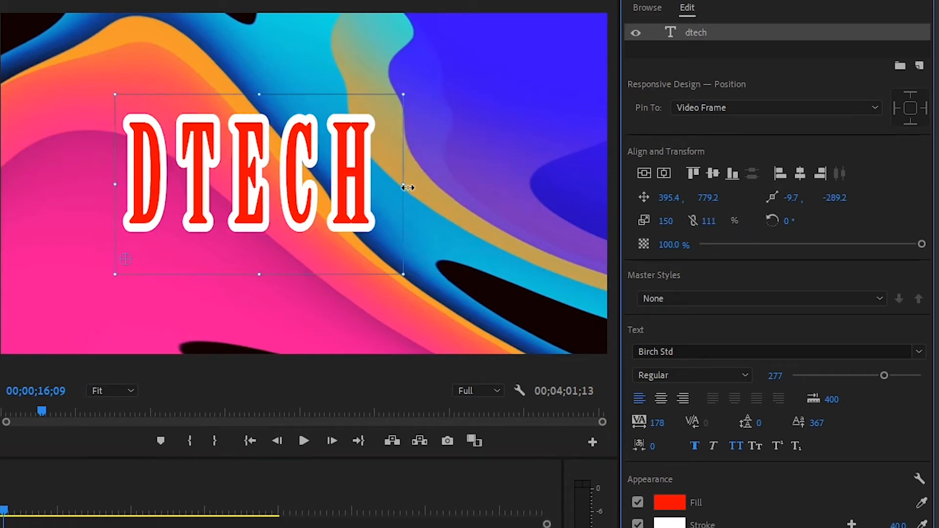
drag(407, 188, 599, 179)
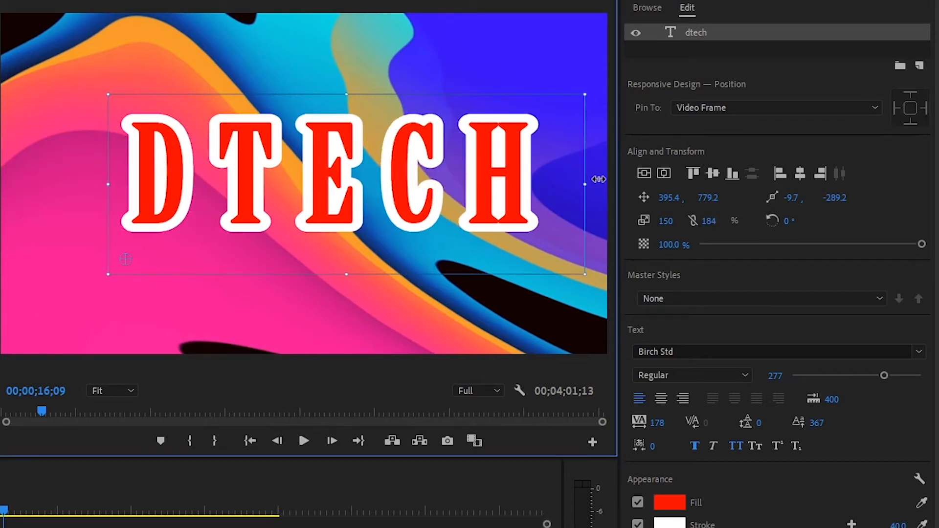
Move the text left to a horizontal position of 187.4 and widen its horizontal scale to 198.
drag(494, 186, 428, 186)
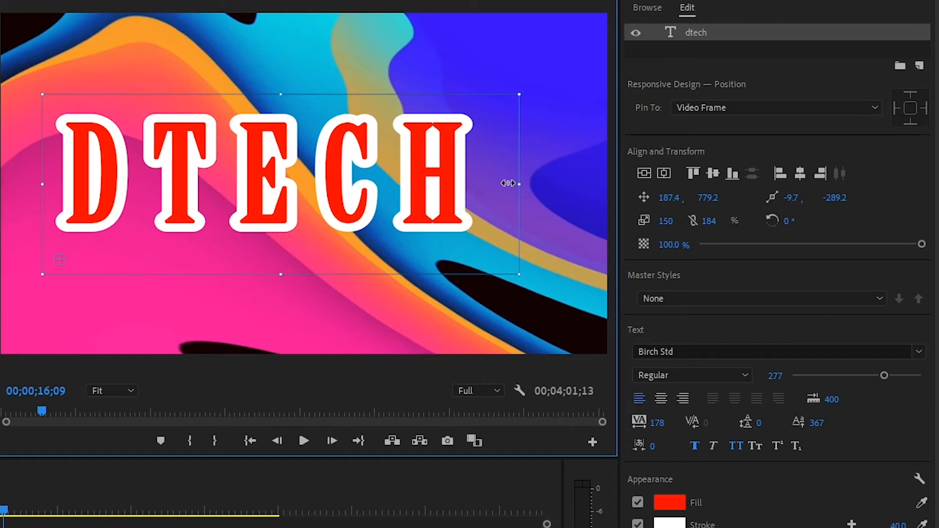
drag(508, 183, 553, 195)
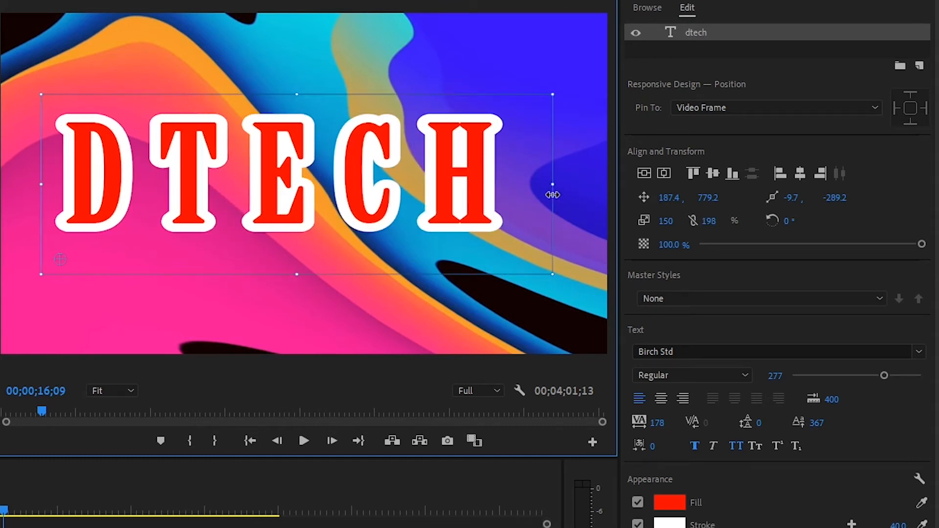
Set the text's horizontal scale to 200.
click(714, 221)
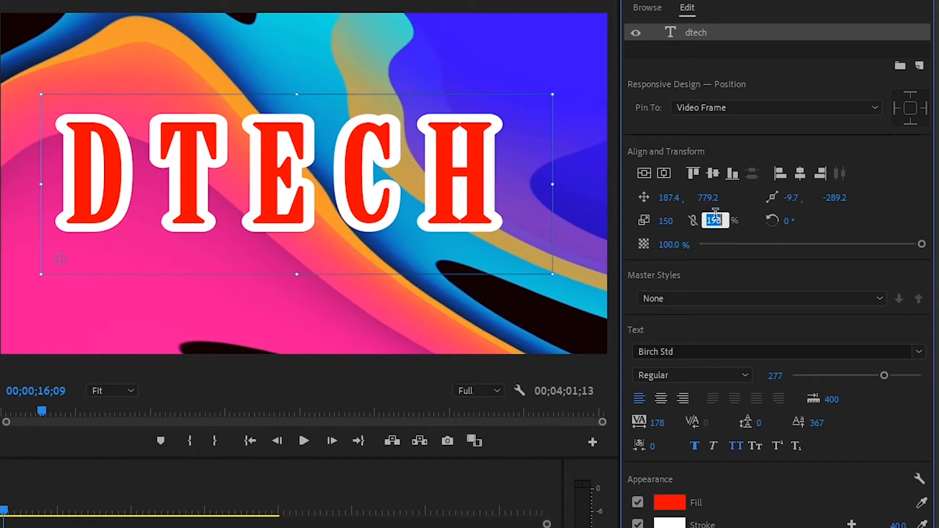
text(200)
key(Return)
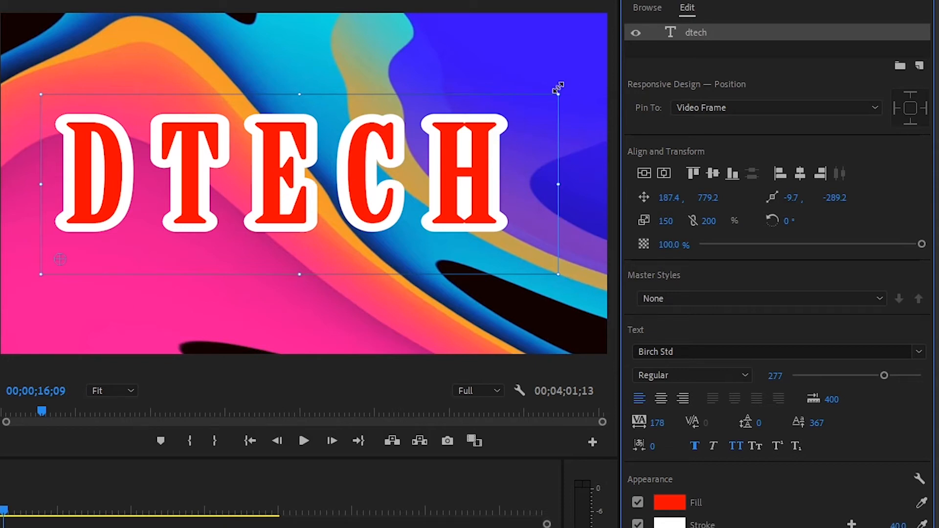
Resize the text freely by its upper-right corner with unlinked proportions, down to a height scale of about 151 and width scale of 44.
drag(558, 89, 265, 146)
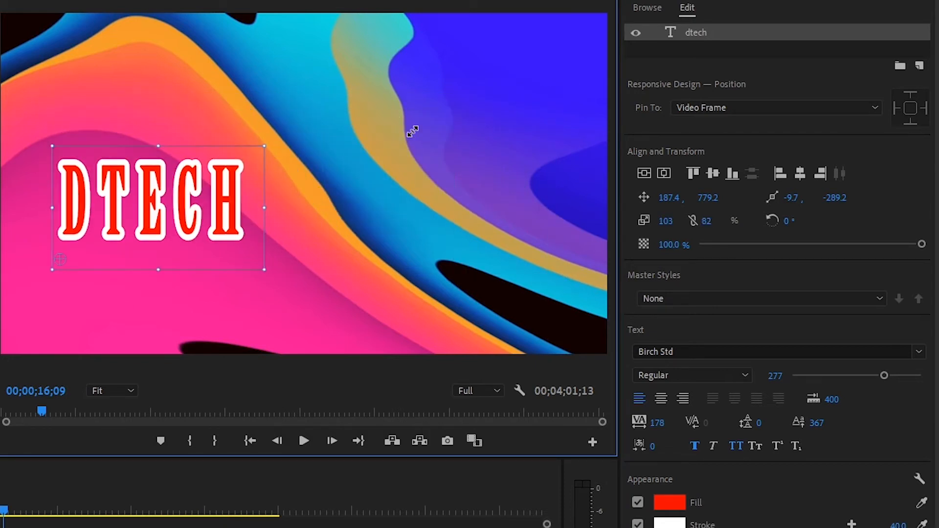
drag(413, 131, 121, 83)
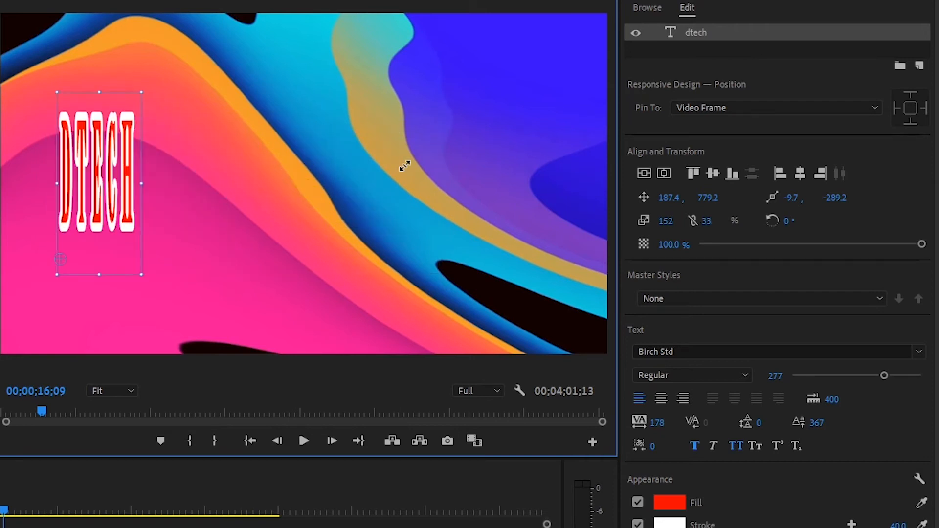
drag(405, 166, 169, 93)
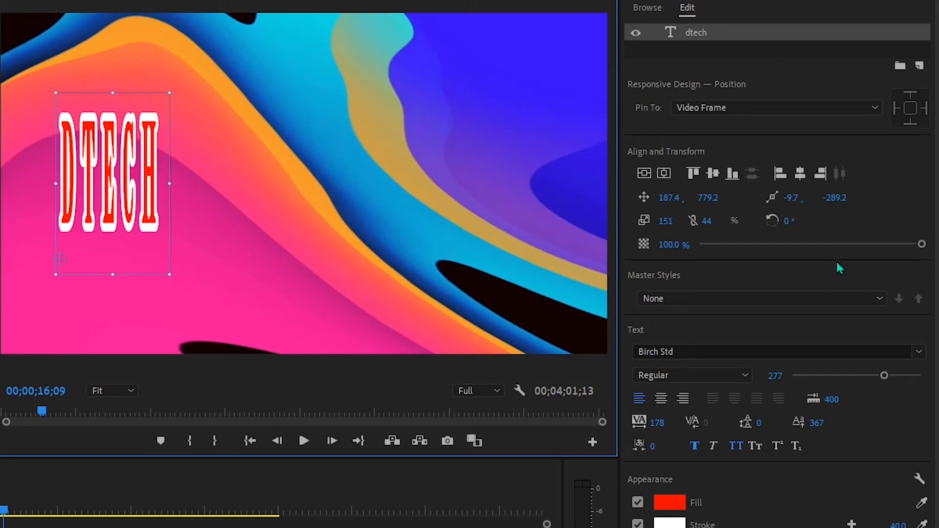
Relink the text's scale proportions, enlarge it to a scale of 167 and move it to position 341.4, 801.2.
click(692, 223)
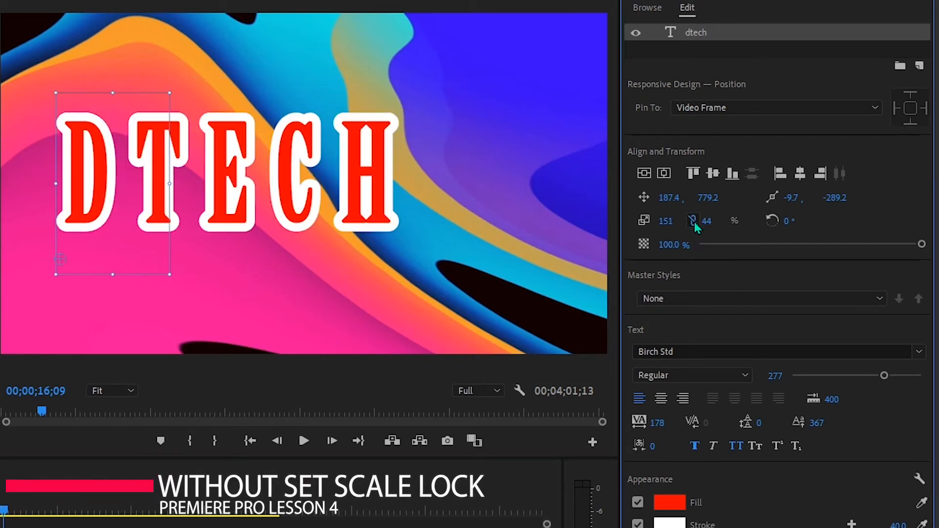
drag(438, 93, 541, 57)
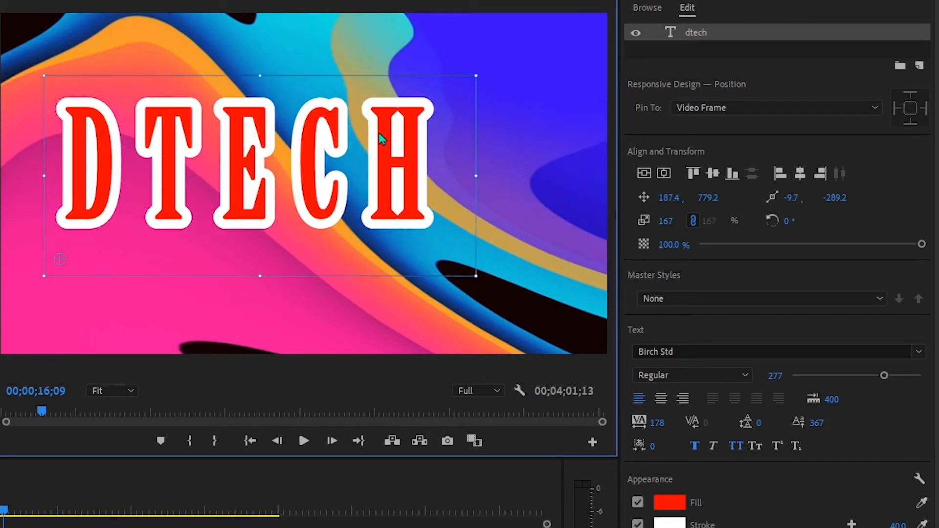
drag(379, 134, 384, 135)
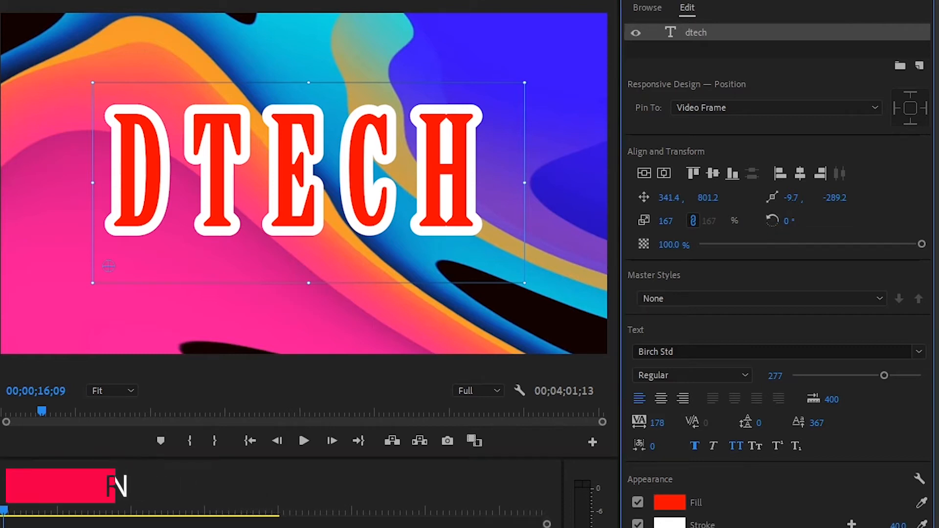
Rotate the text to 12°, reset its rotation to 0°, and try rotating it by hand from the lower-right corner back to 0°.
mouse_move(790, 220)
mouse_down()
mouse_move(765, 219)
mouse_move(804, 223)
mouse_up()
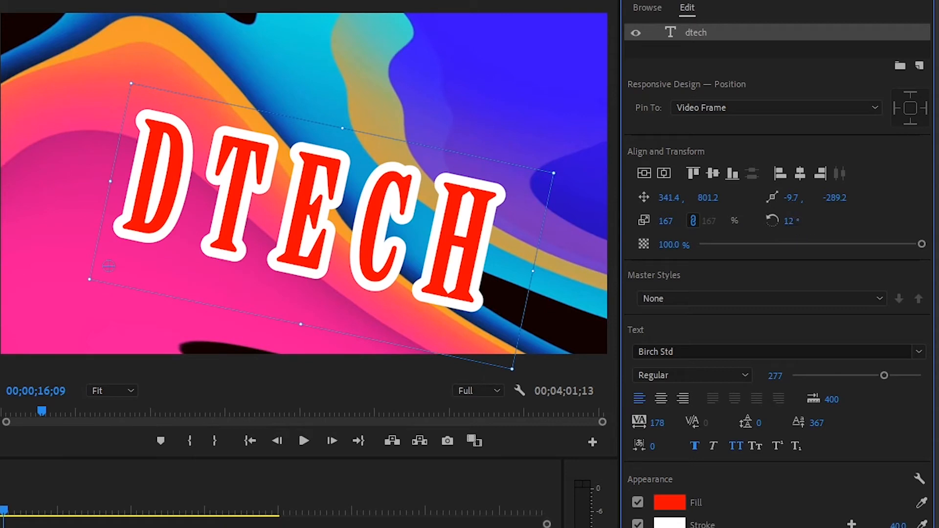
click(792, 220)
key(Return)
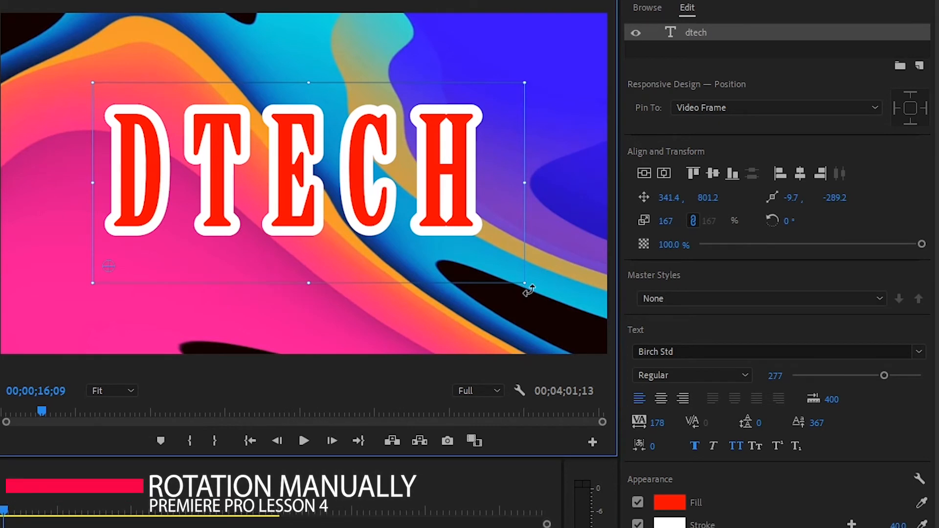
drag(528, 291, 513, 272)
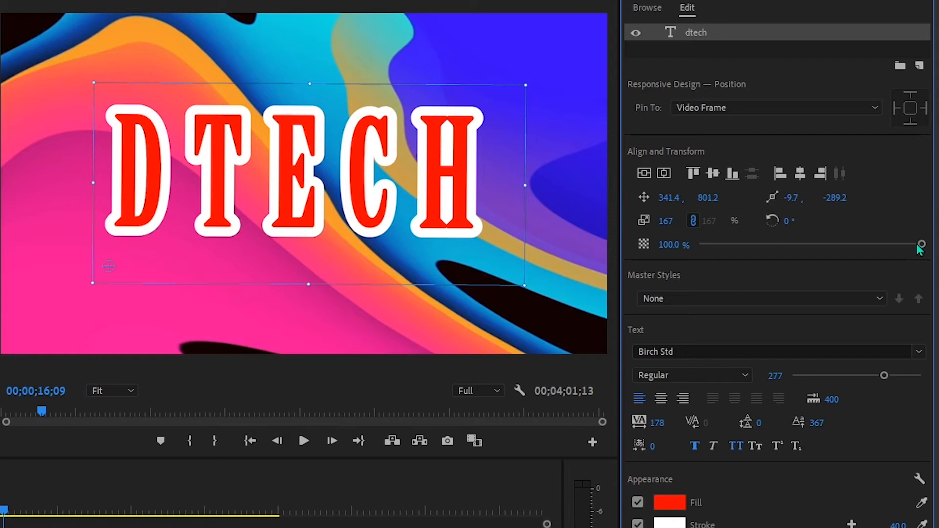
Lower the text's opacity and restore it to 100%.
drag(918, 246, 738, 245)
drag(754, 249, 922, 245)
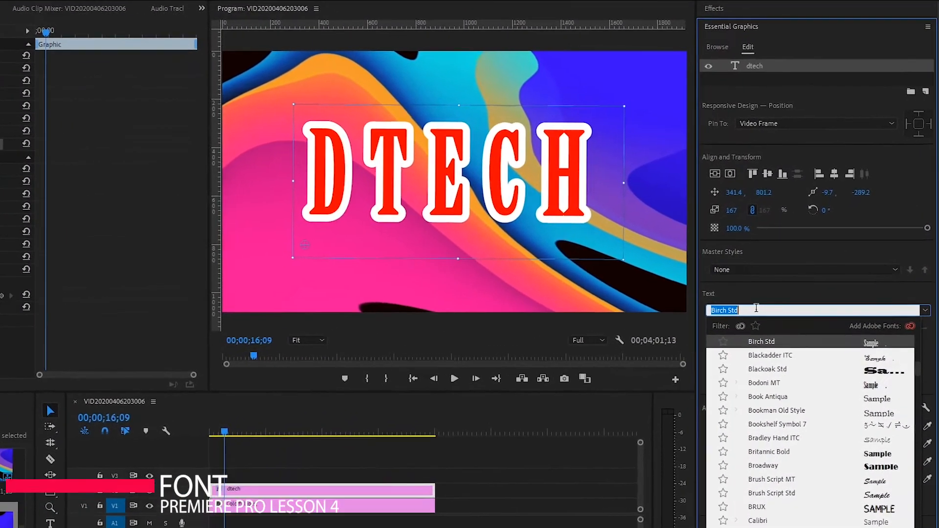
Change the text's font to Gill Sans Ultra Bold and move the text left to about 274.5, 806.1.
click(692, 338)
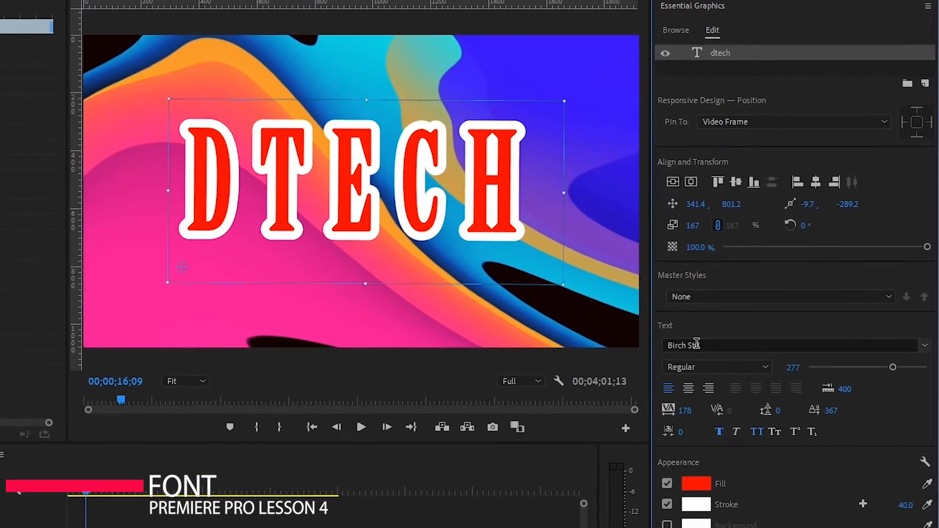
click(729, 323)
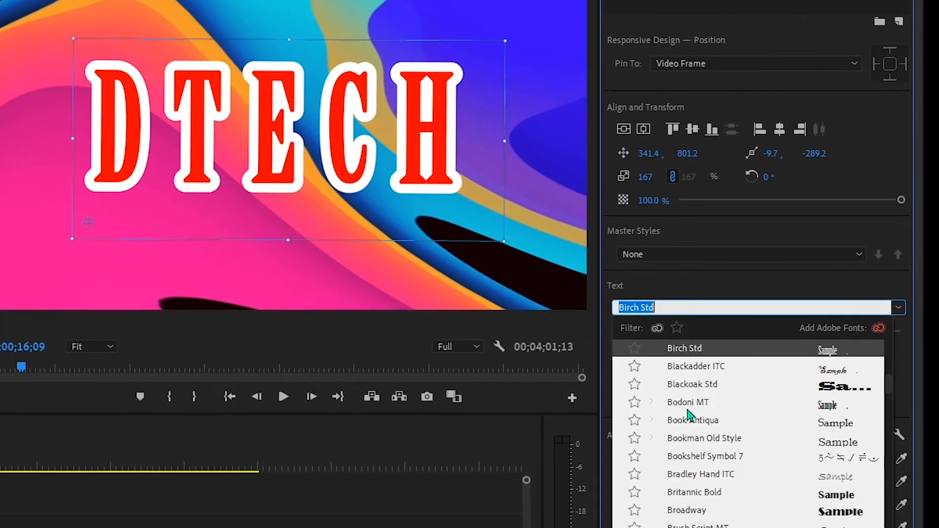
scroll(685, 415, down, 15)
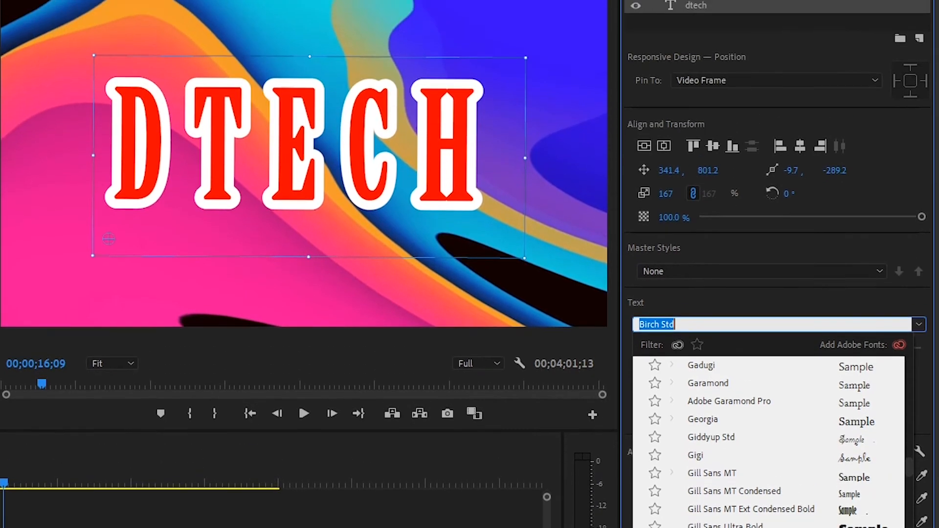
click(707, 389)
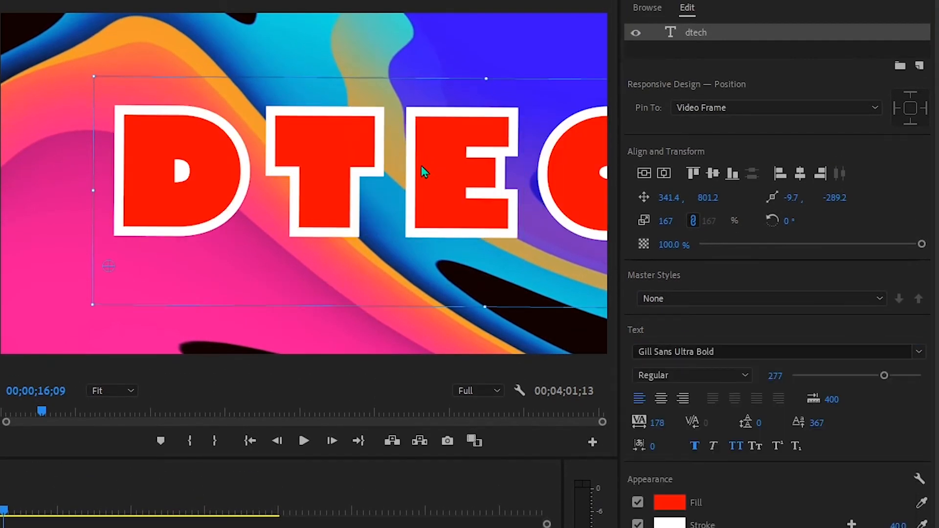
drag(423, 171, 342, 171)
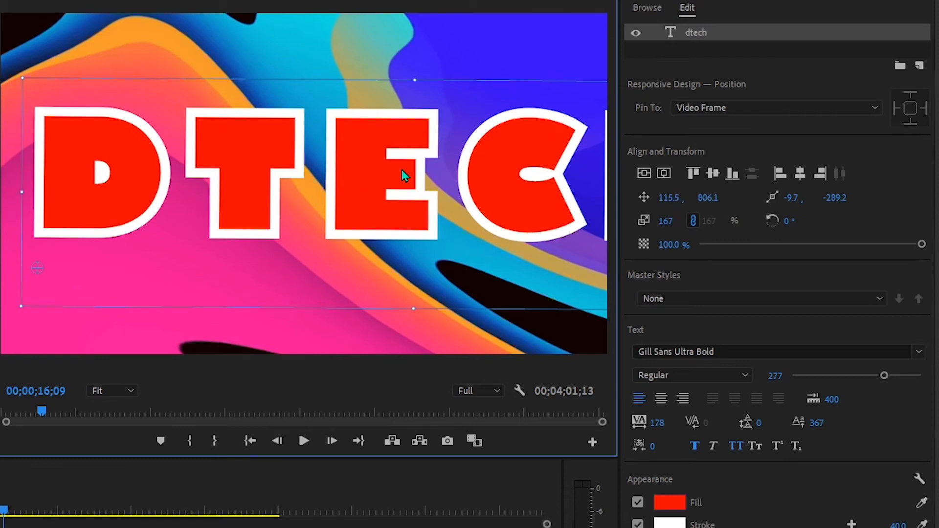
Change the font to Hobo Std, and reduce the text to a scale of 125 and reposition it at 222.5, 744.1.
click(807, 348)
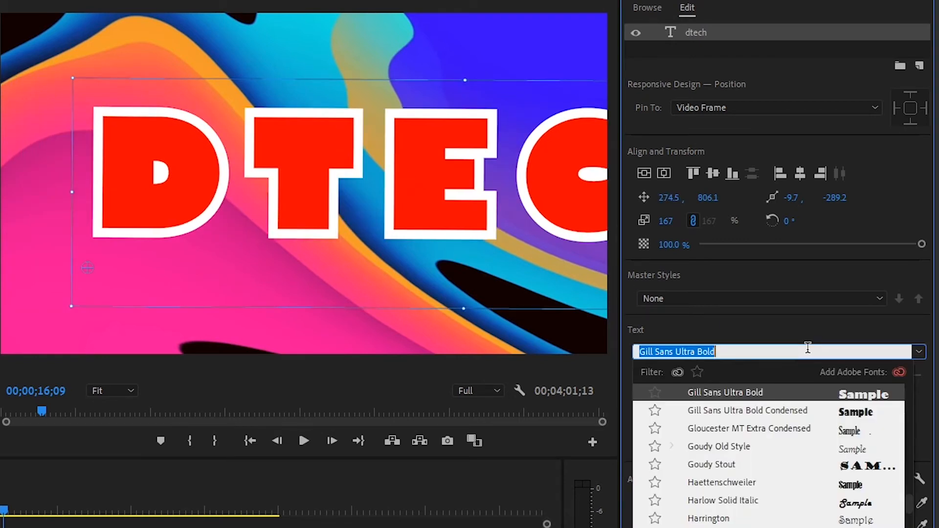
drag(72, 294, 378, 207)
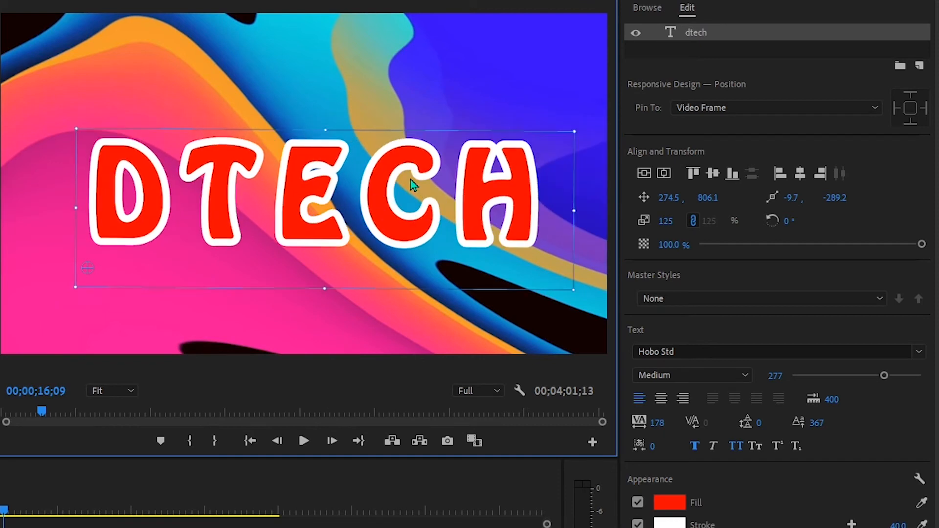
drag(411, 156, 392, 160)
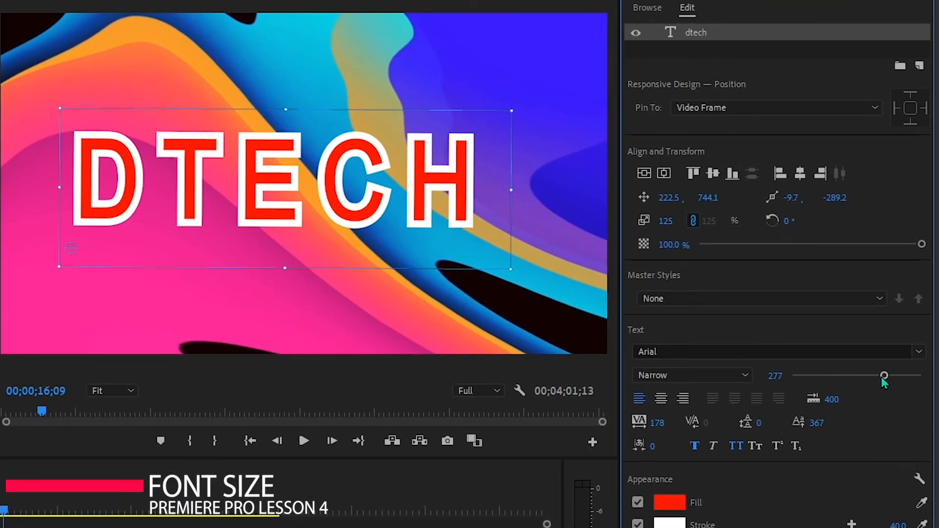
Reduce the text's font size to 71 and raise it again to 95 and on to 128.
drag(883, 376, 814, 375)
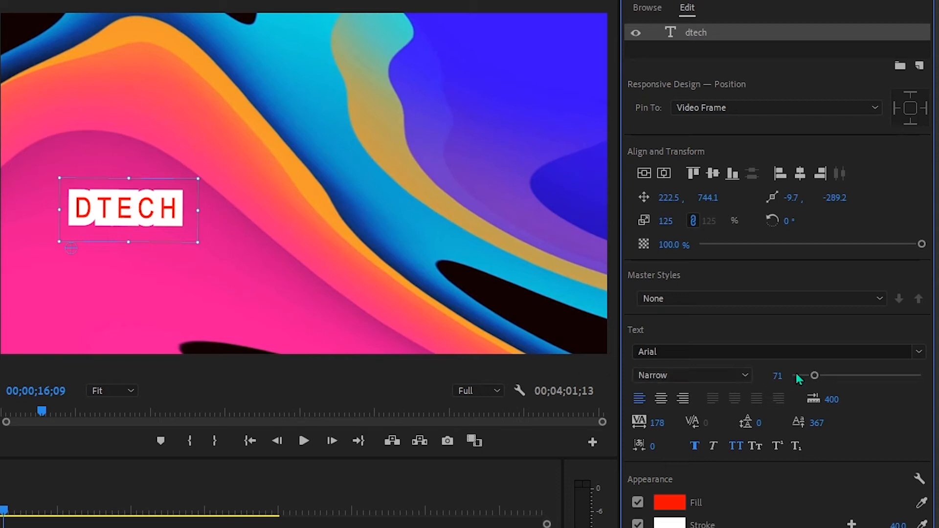
mouse_move(814, 375)
mouse_down()
mouse_move(851, 377)
mouse_move(823, 376)
mouse_up()
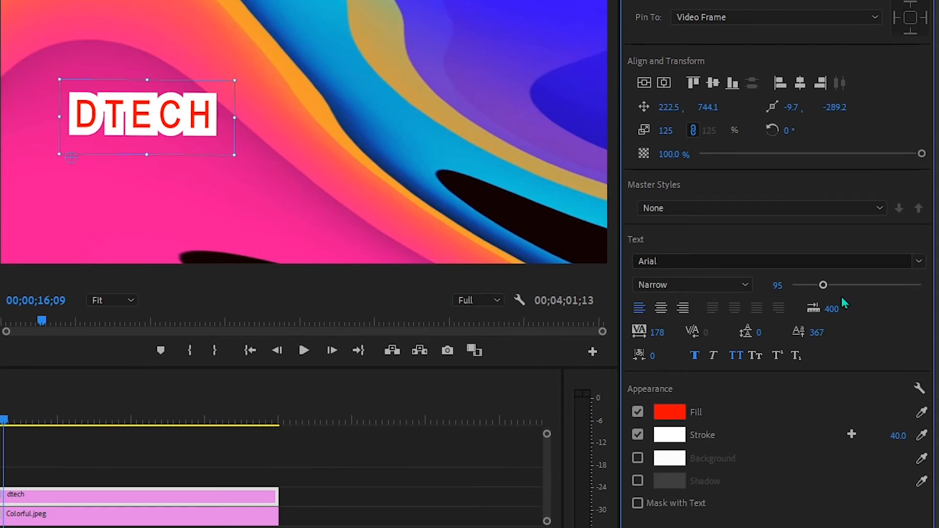
drag(823, 285, 864, 281)
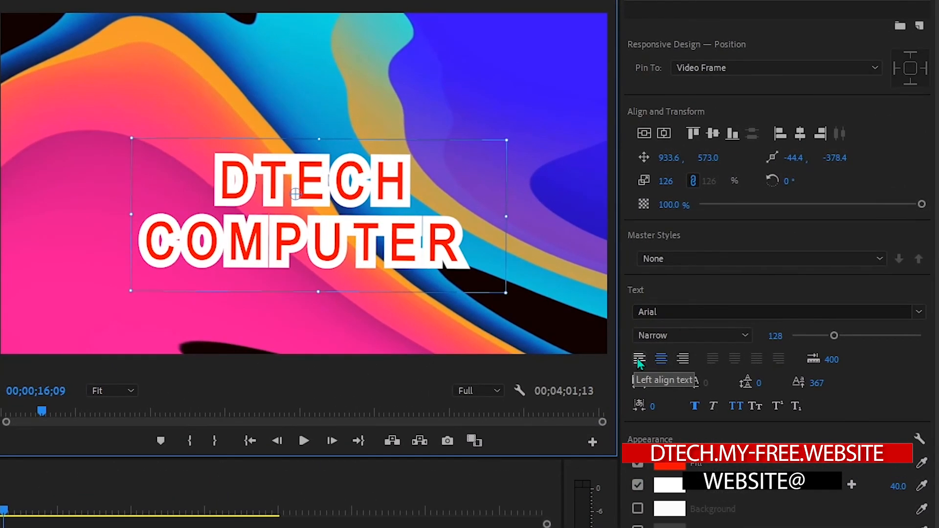
Left-align the two-line DTECH COMPUTER text, move it to the frame's upper-left area and undo the move.
click(640, 360)
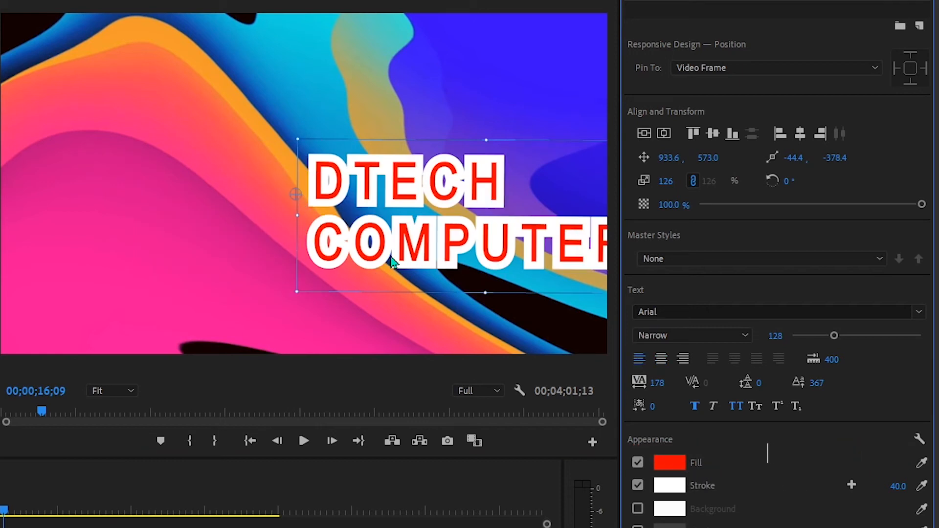
drag(393, 262, 111, 178)
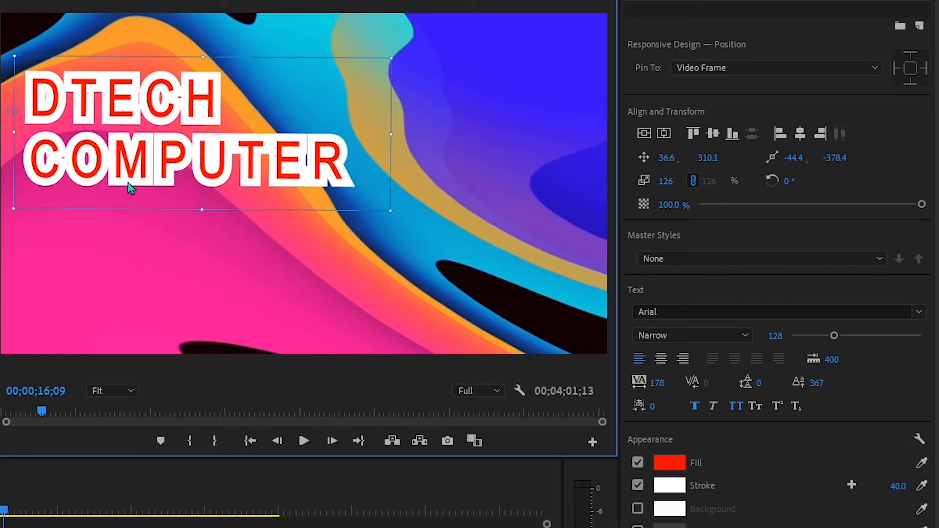
key(ctrl+z)
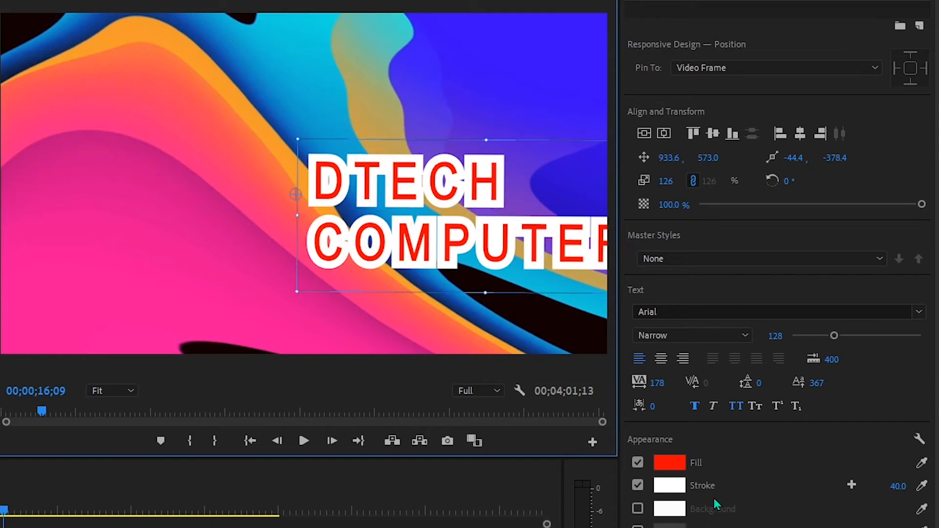
Centre-align the two text lines, try right alignment instead and move the text towards the middle of the frame.
click(664, 369)
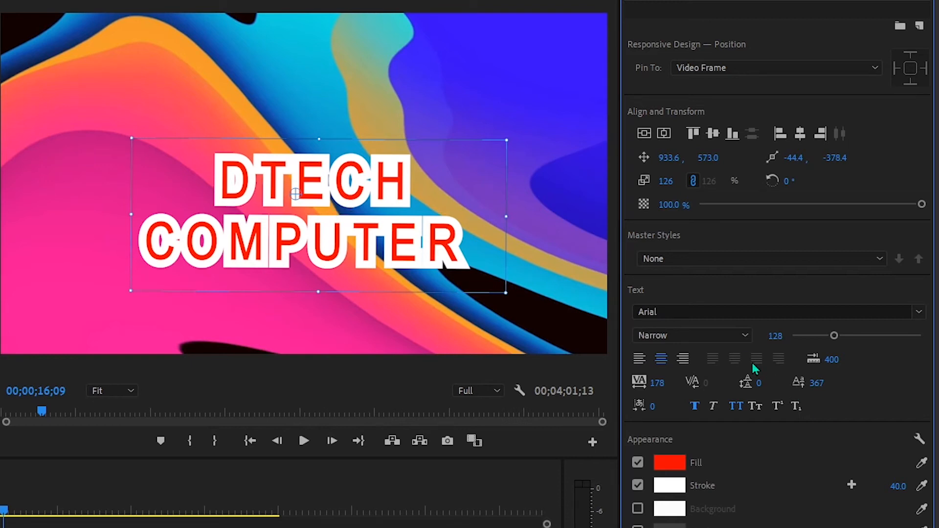
click(683, 359)
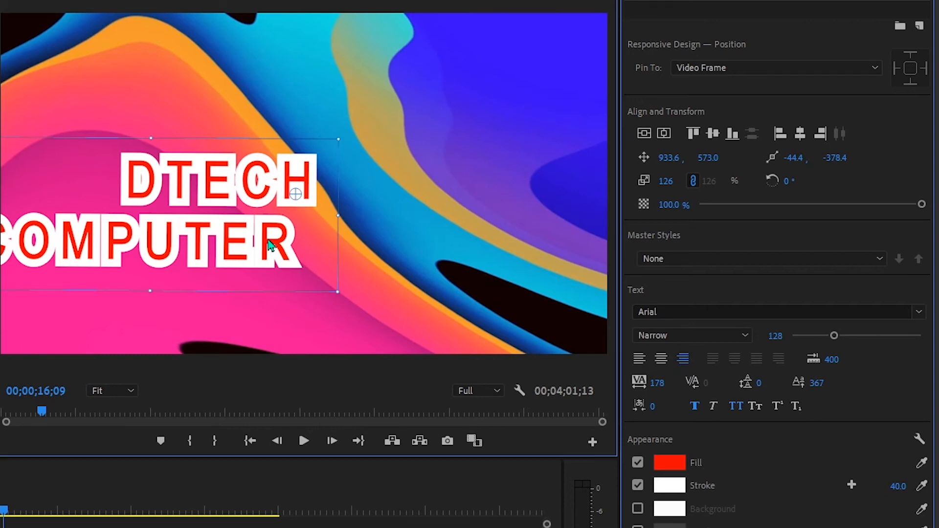
drag(269, 245, 372, 270)
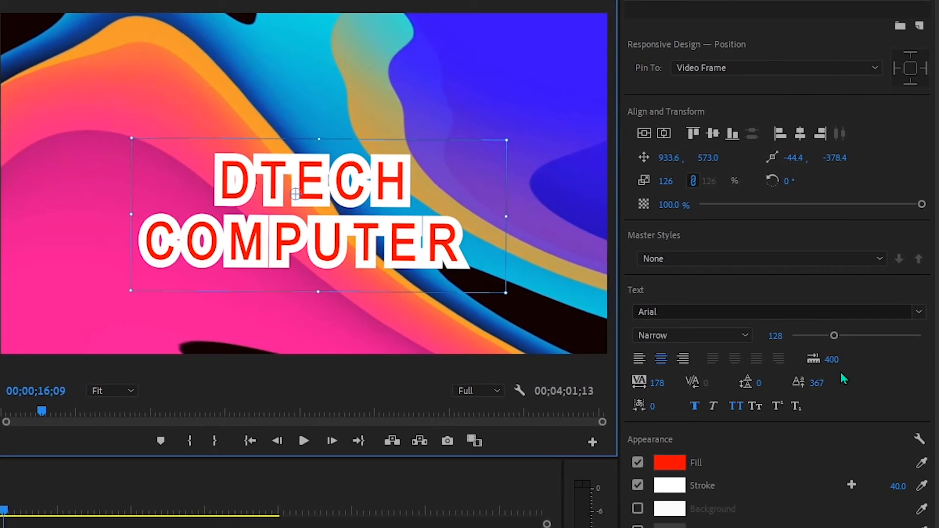
Insert a tab after DTECH in the first text line.
double_click(409, 186)
click(413, 183)
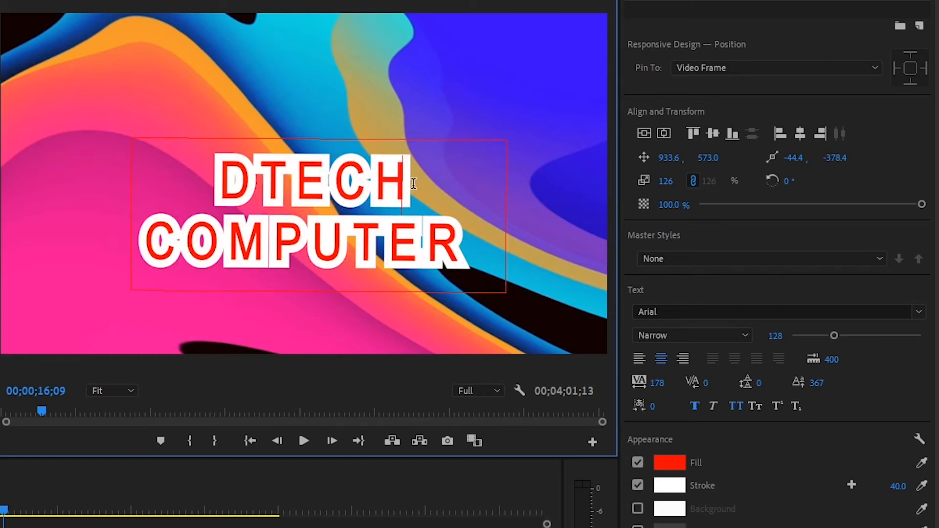
key(Tab)
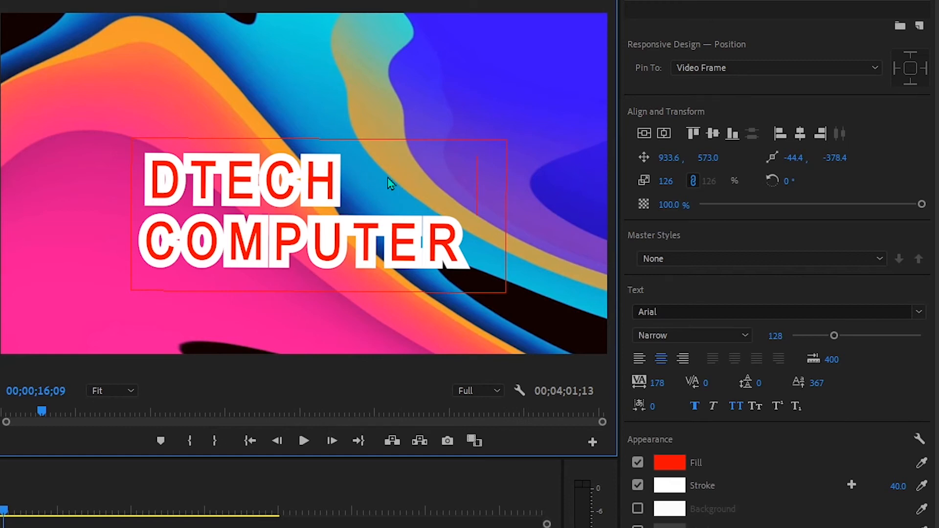
Select the tab space after DTECH and set its tab width to 100.
drag(390, 182, 477, 176)
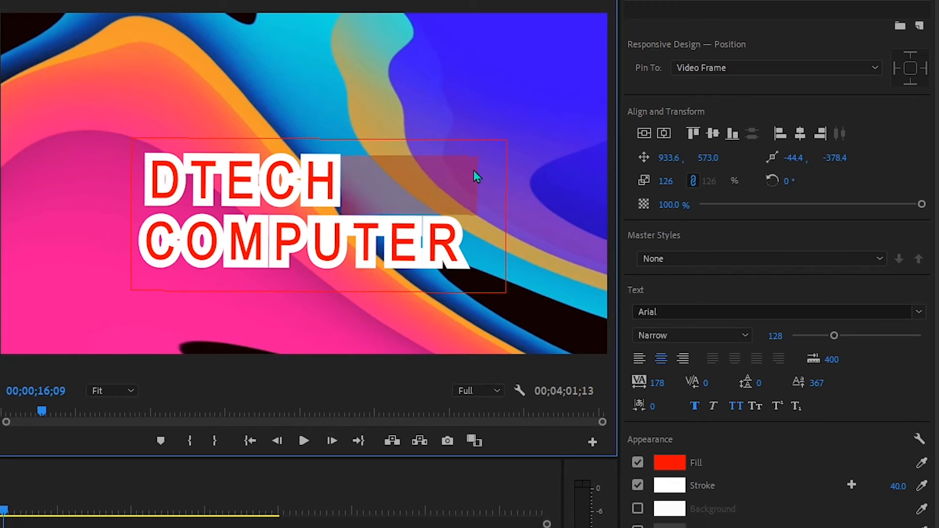
click(415, 203)
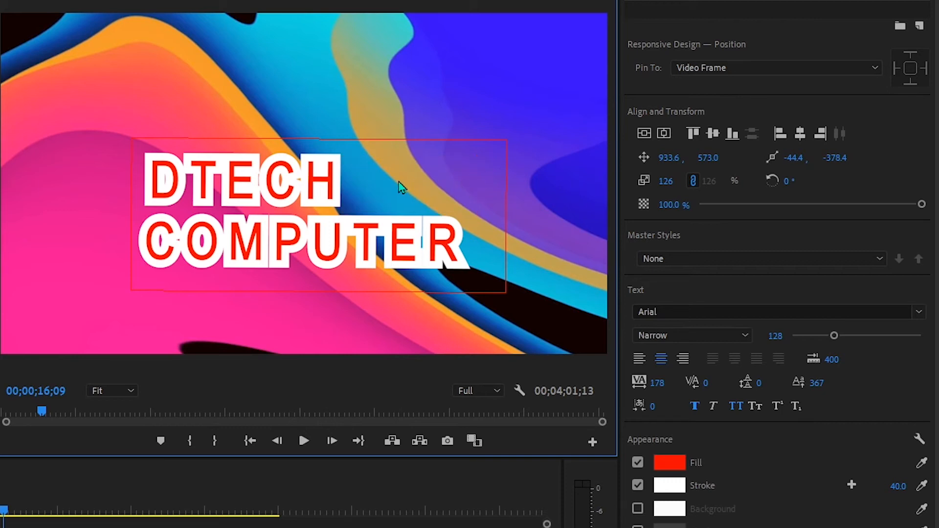
double_click(374, 178)
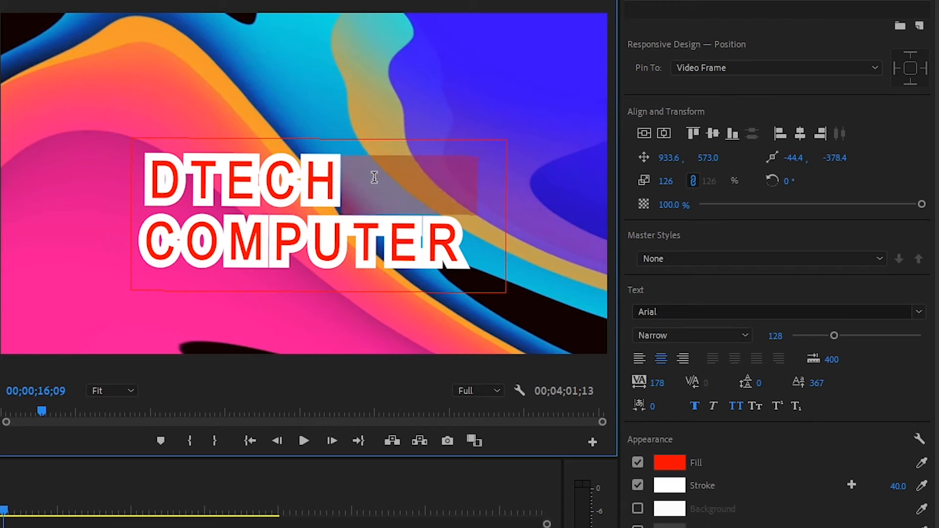
click(833, 362)
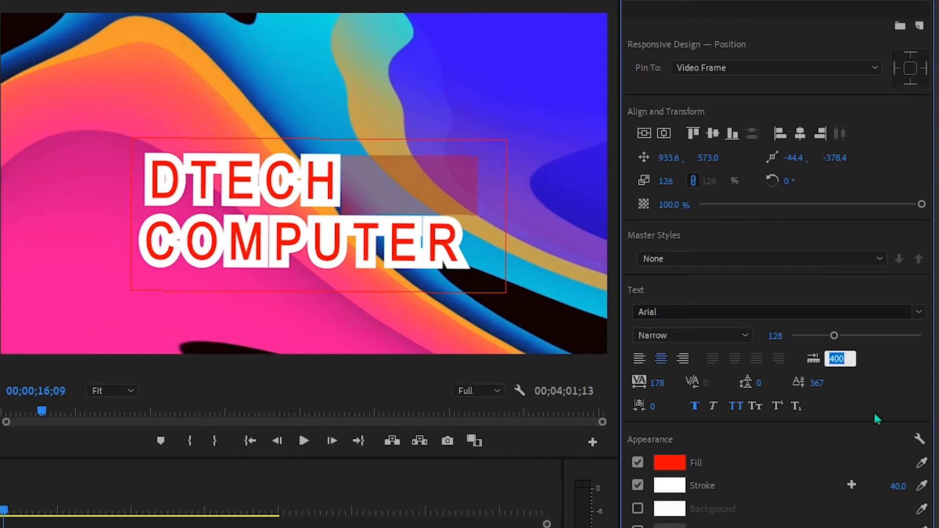
text(1)
key(Return)
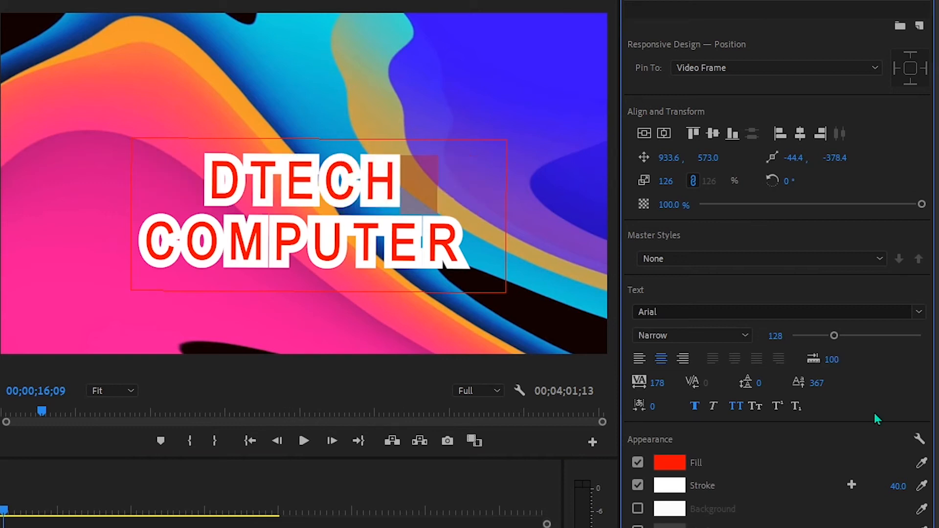
Add CG after the tab in the first text line, followed by a second, spaced CG.
click(421, 195)
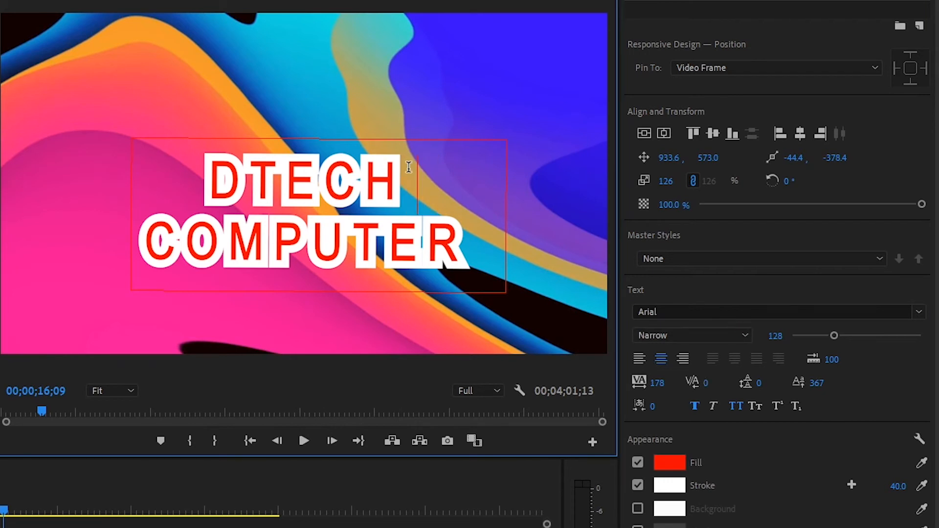
text(CG)
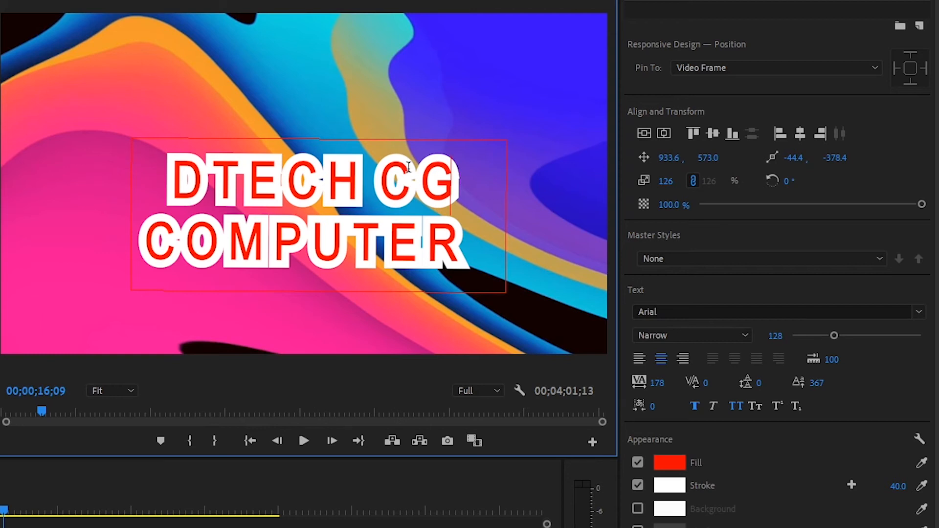
text( CG)
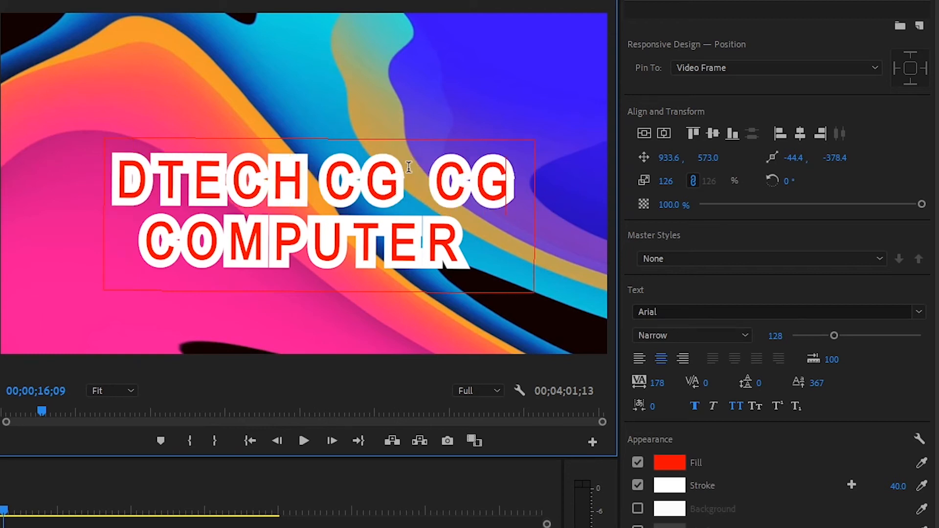
Widen the text's tab width to 400 and bring it back to 100.
click(830, 360)
text(400)
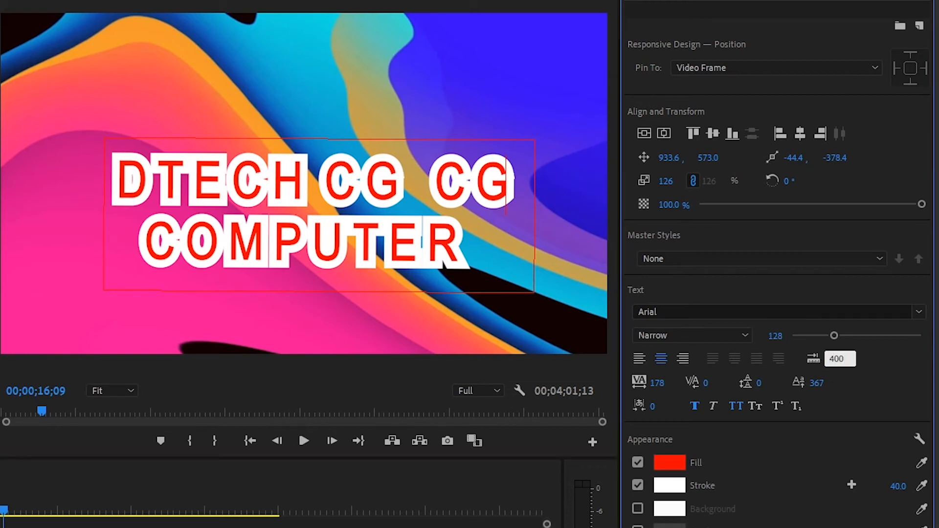
key(Return)
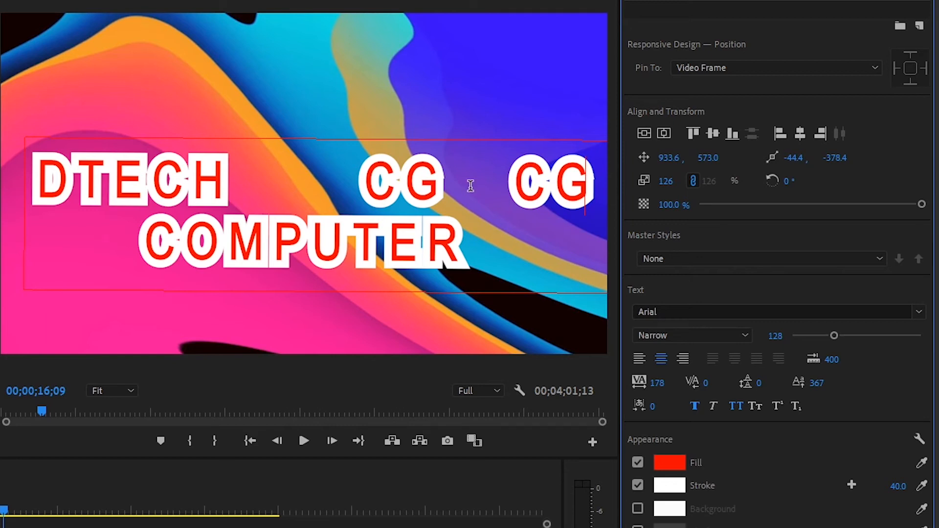
click(832, 359)
text(1)
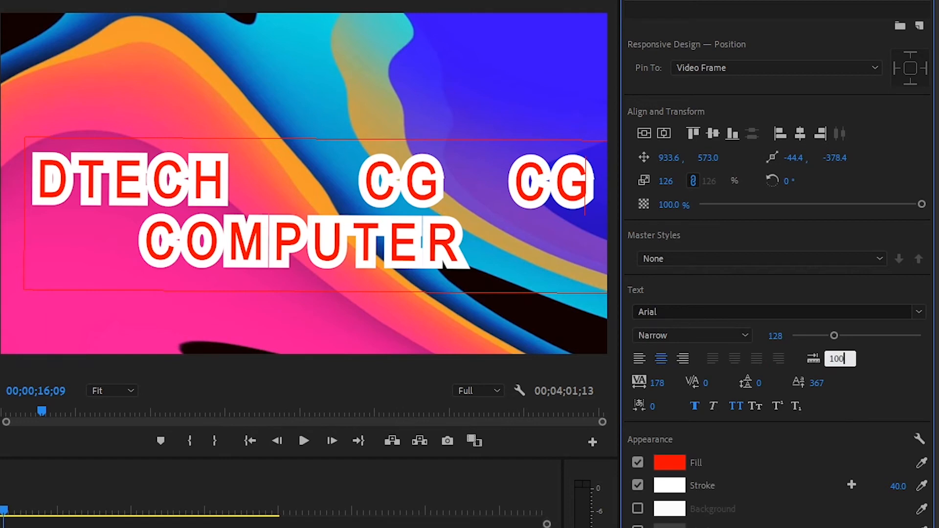
key(Return)
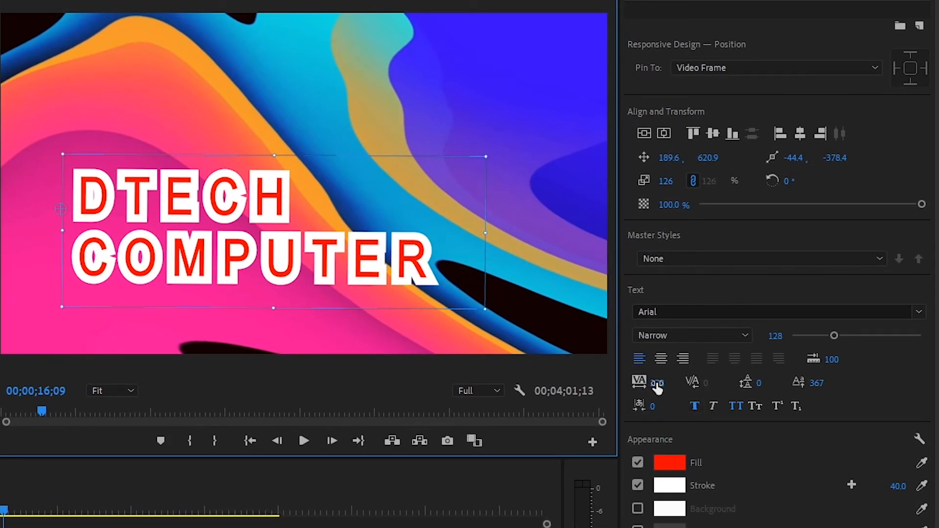
Adjust the tracking of the DTECH COMPUTER text and set the leading of the two-line DTECH CG text to 10.
drag(657, 387, 738, 387)
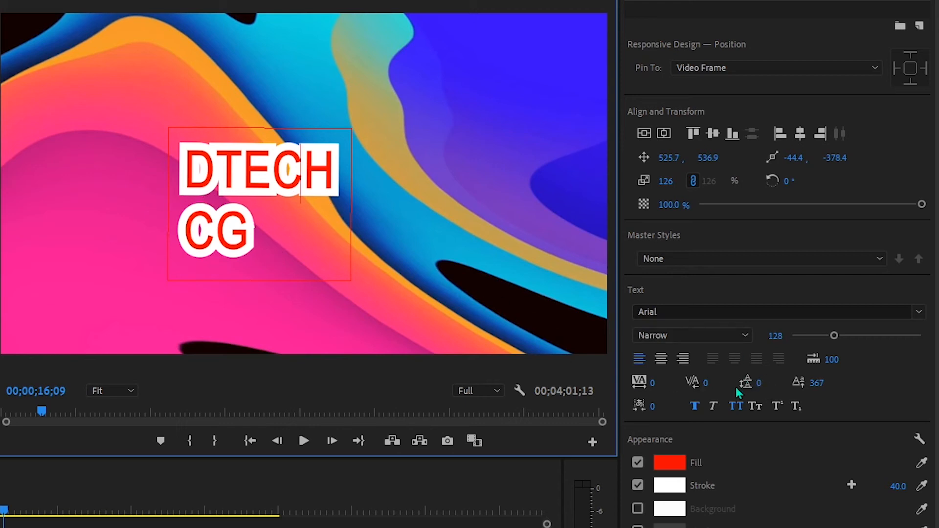
mouse_move(760, 384)
mouse_down()
mouse_move(844, 385)
mouse_move(749, 384)
mouse_move(781, 385)
mouse_move(766, 385)
mouse_up()
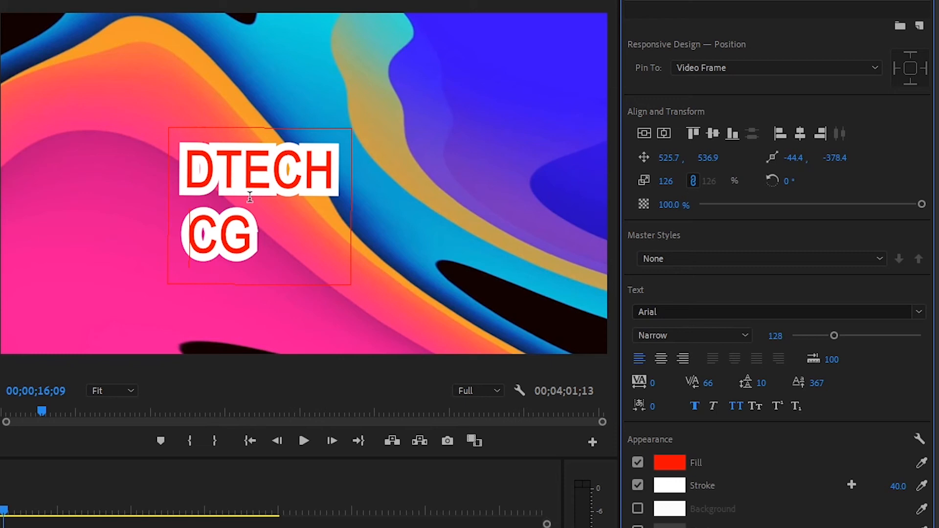
Place the text cursor before CG and change the kerning there to 1000 and down to -200.
drag(275, 169, 183, 171)
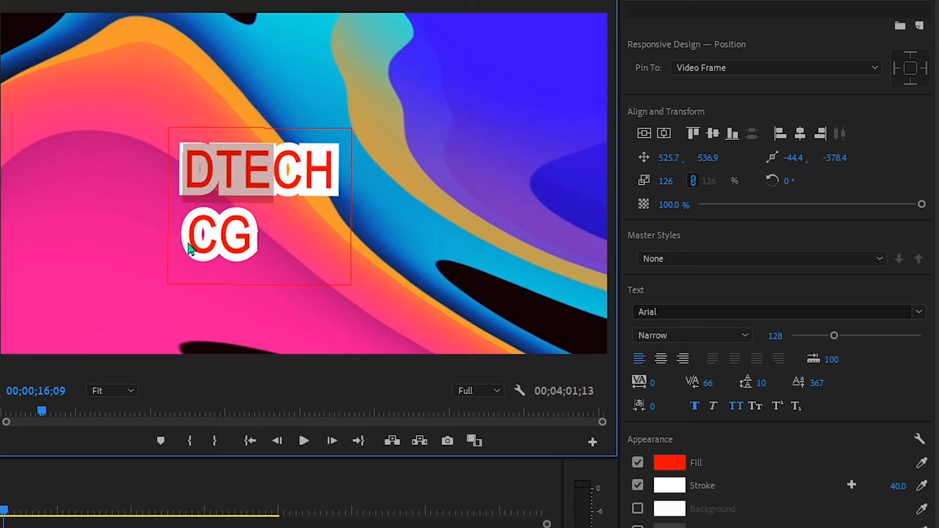
click(243, 240)
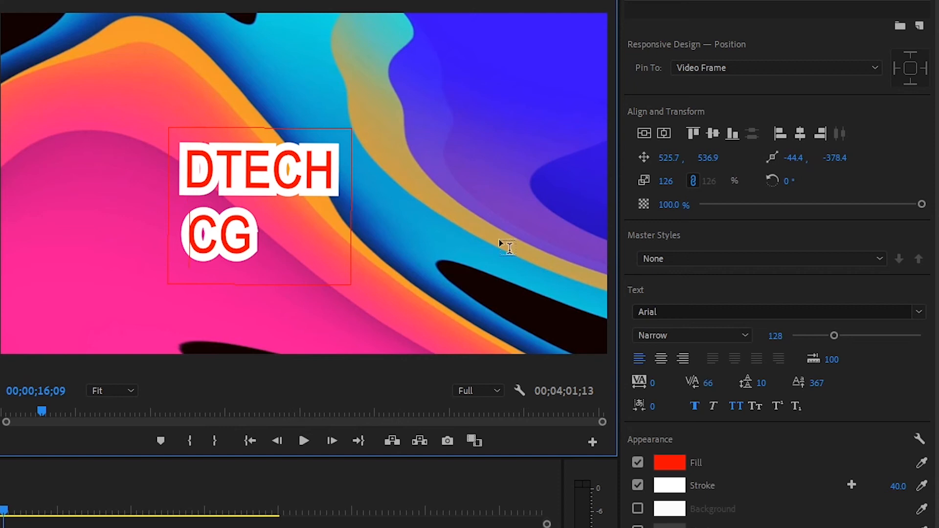
click(696, 406)
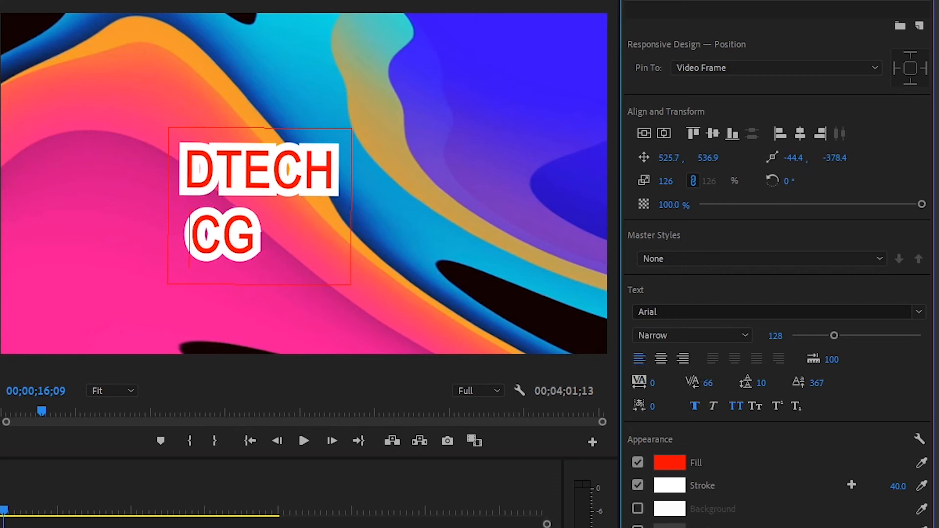
drag(708, 383, 919, 383)
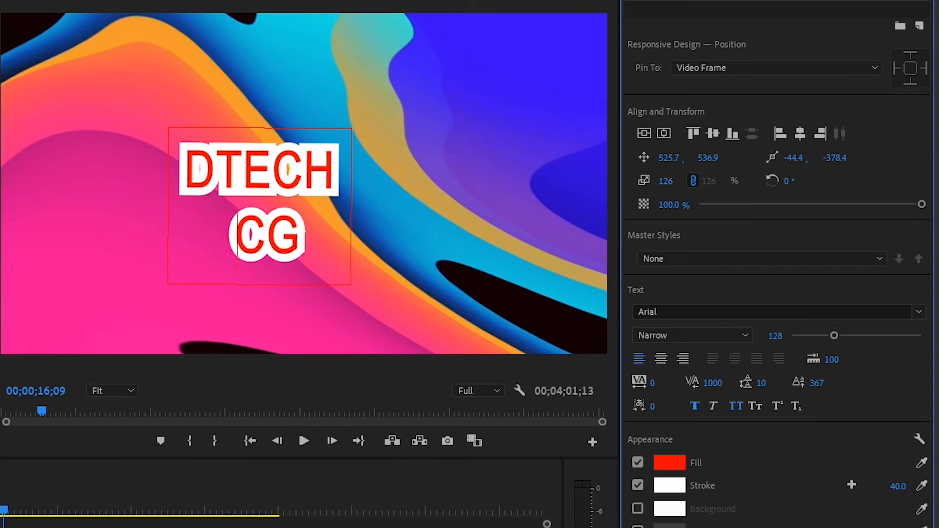
drag(720, 383, 123, 383)
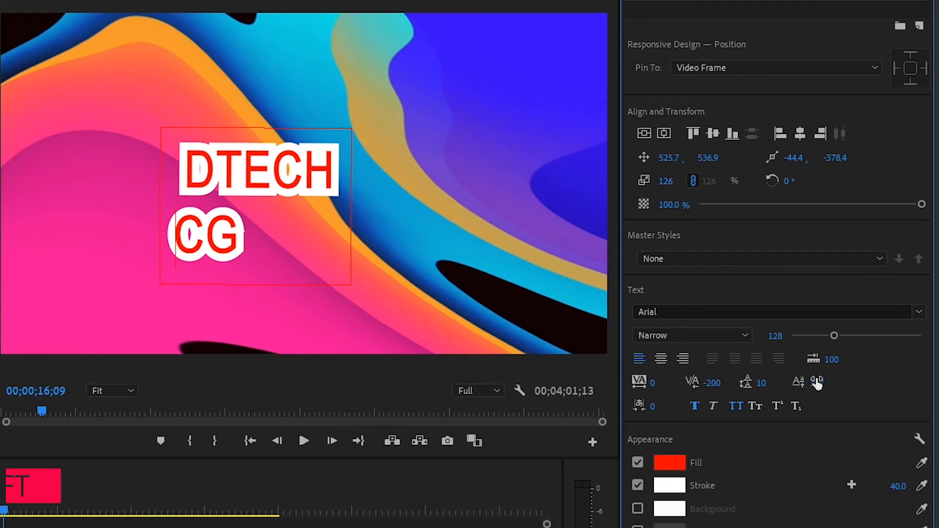
Try a baseline shift of 199 at the CG cursor and adjust the baseline shift of the selected DTECH.
drag(817, 383, 738, 383)
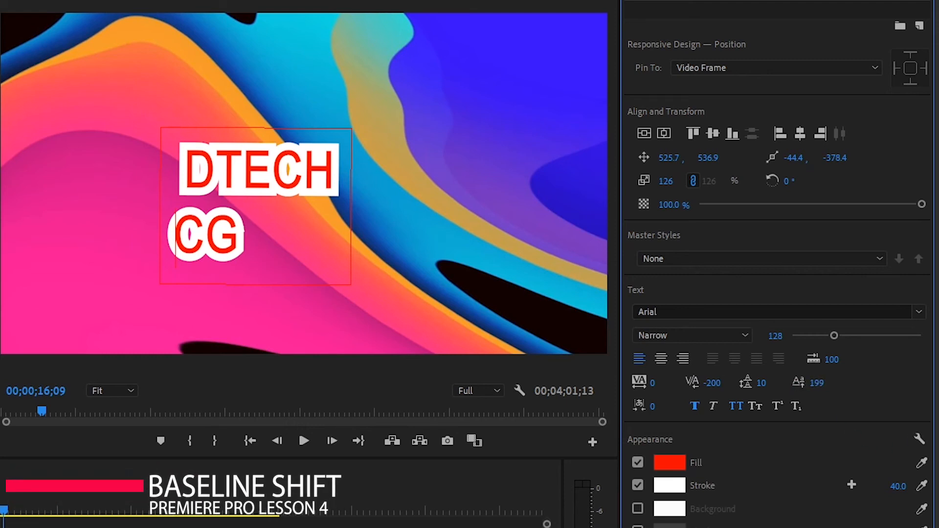
double_click(259, 170)
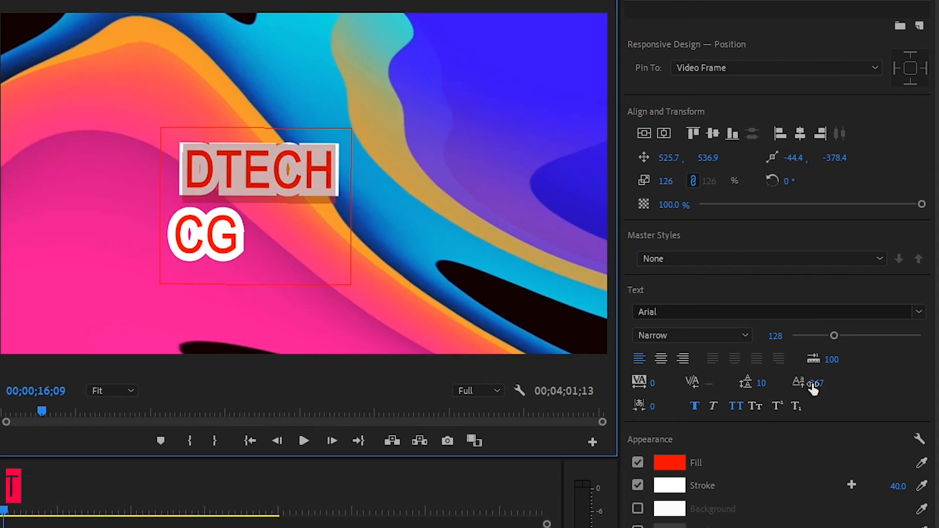
mouse_move(815, 385)
mouse_down()
mouse_move(832, 384)
mouse_move(293, 385)
mouse_move(832, 384)
mouse_up()
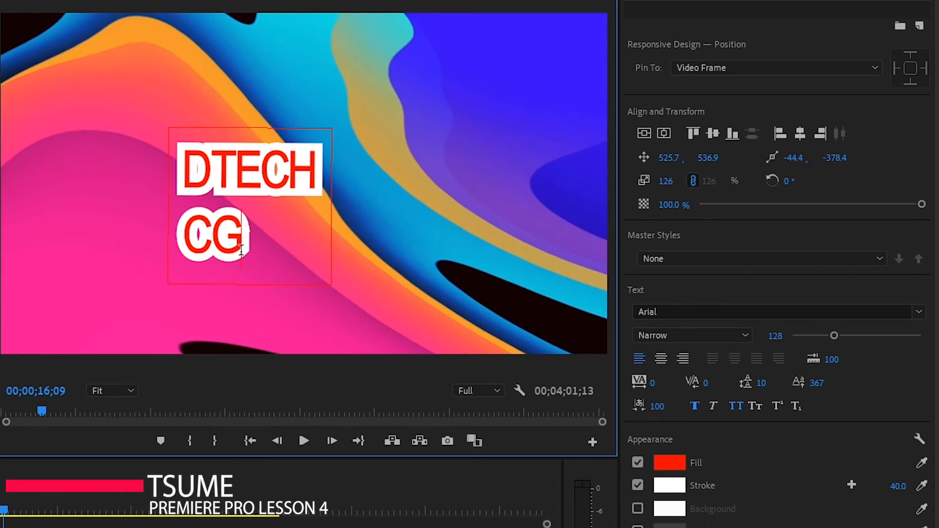
Select the word DTECH and reduce its Tsume to 0.
double_click(274, 200)
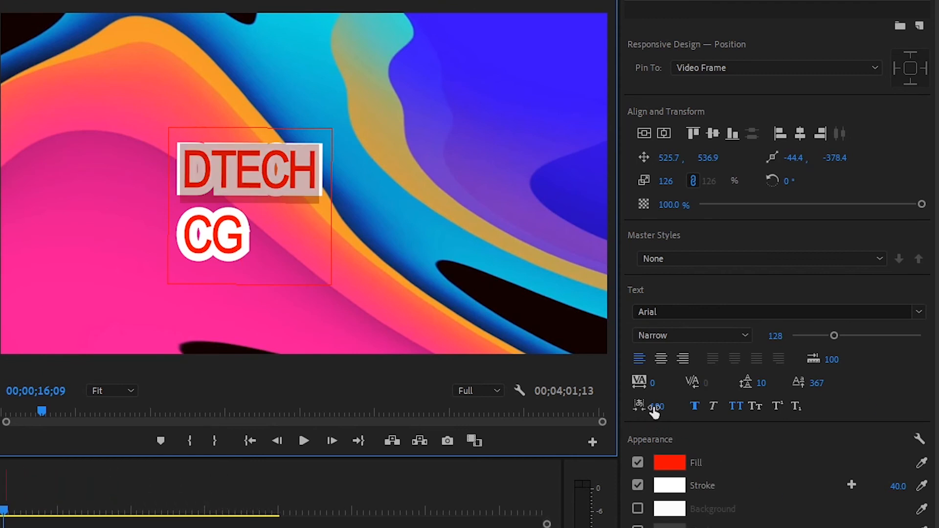
drag(656, 410, 586, 409)
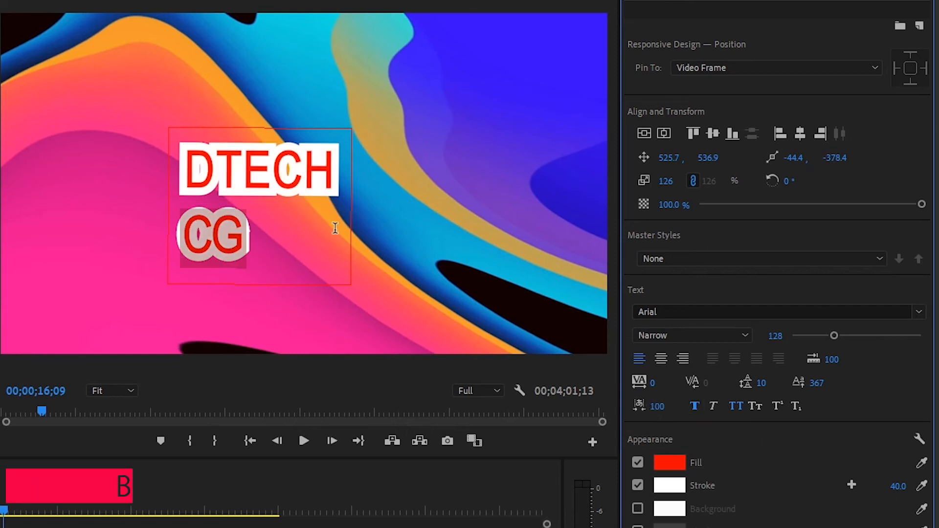
Select both text lines, turn Faux Bold off and on again, and apply Faux Italic.
click(290, 239)
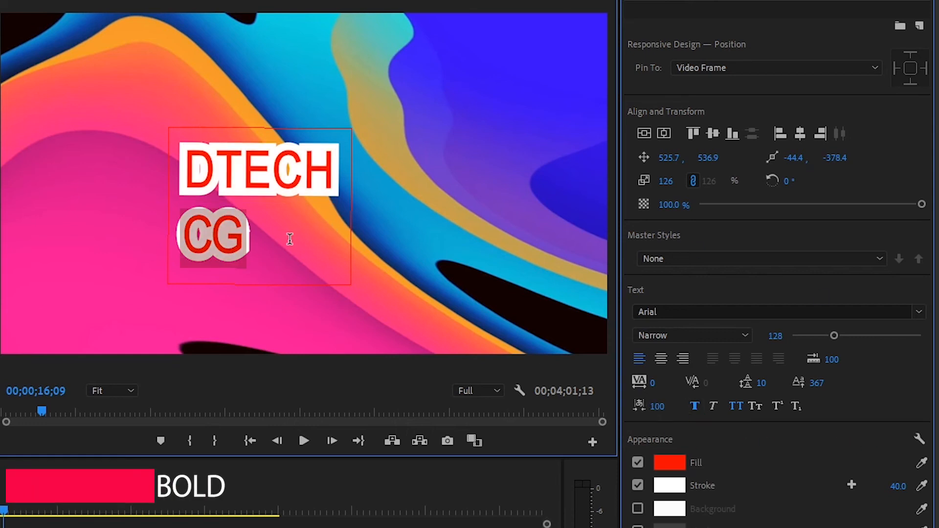
key(ctrl+a)
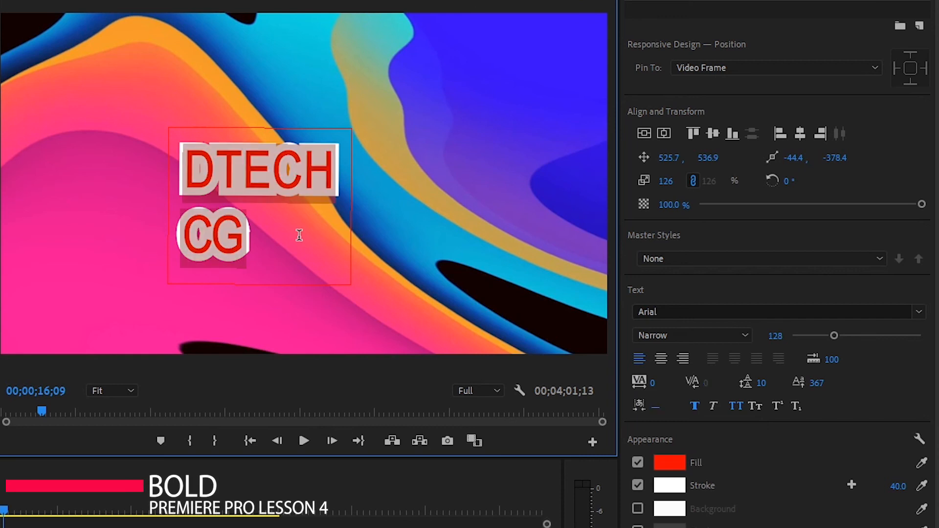
click(694, 406)
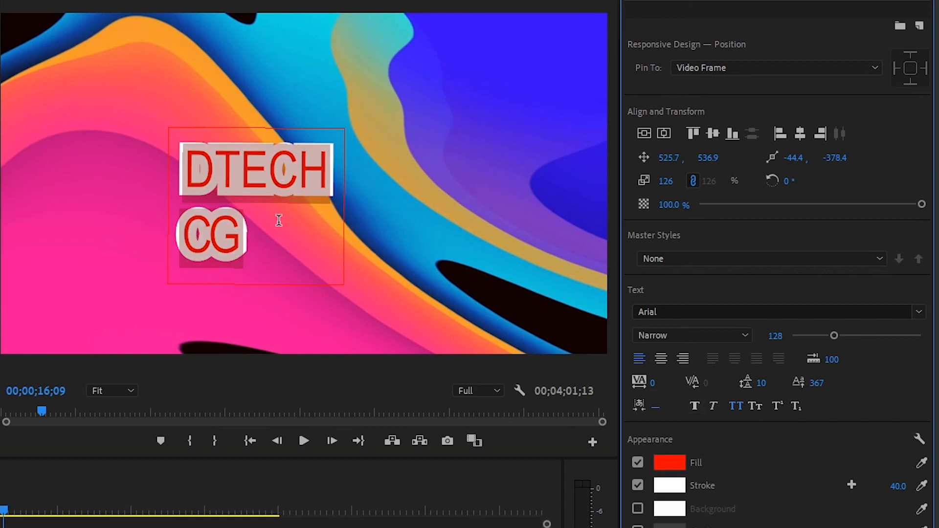
click(697, 408)
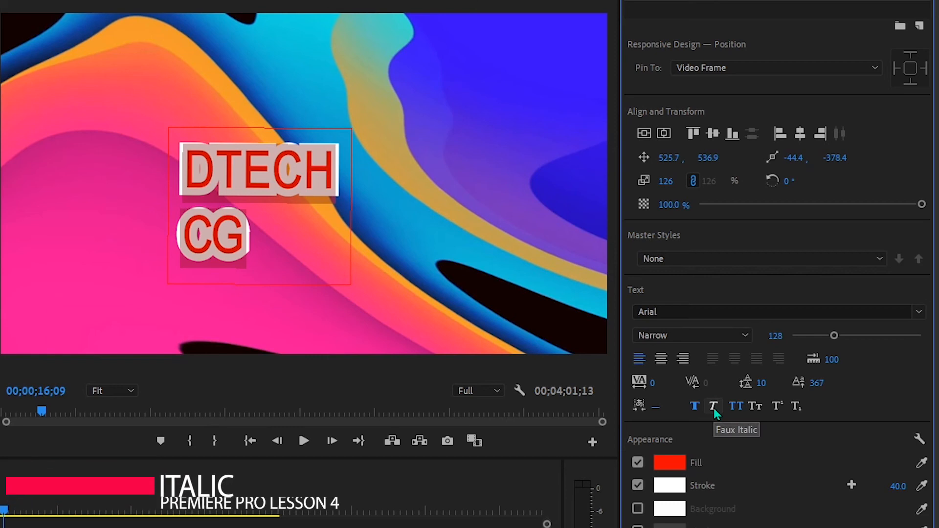
click(714, 408)
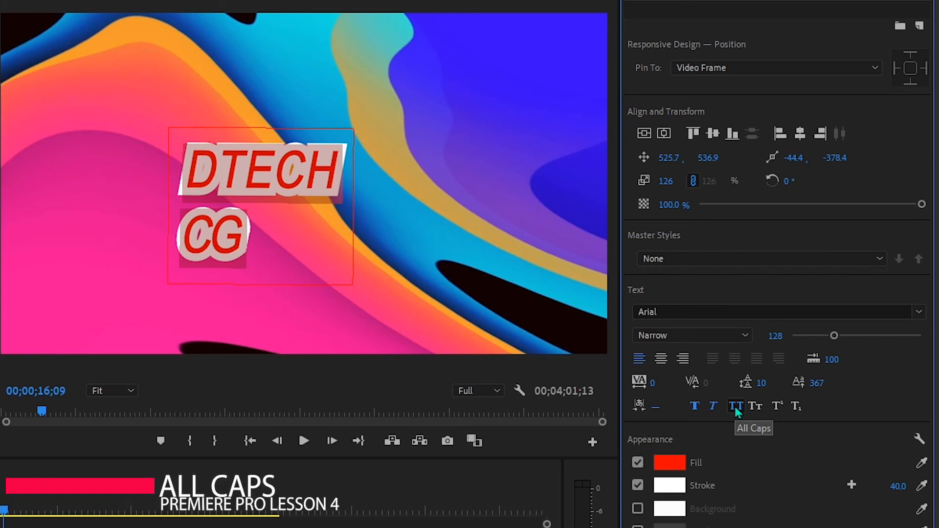
Toggle All Caps off and on for the selected text, apply Small Caps and remove it again to leave lowercase letters.
click(735, 408)
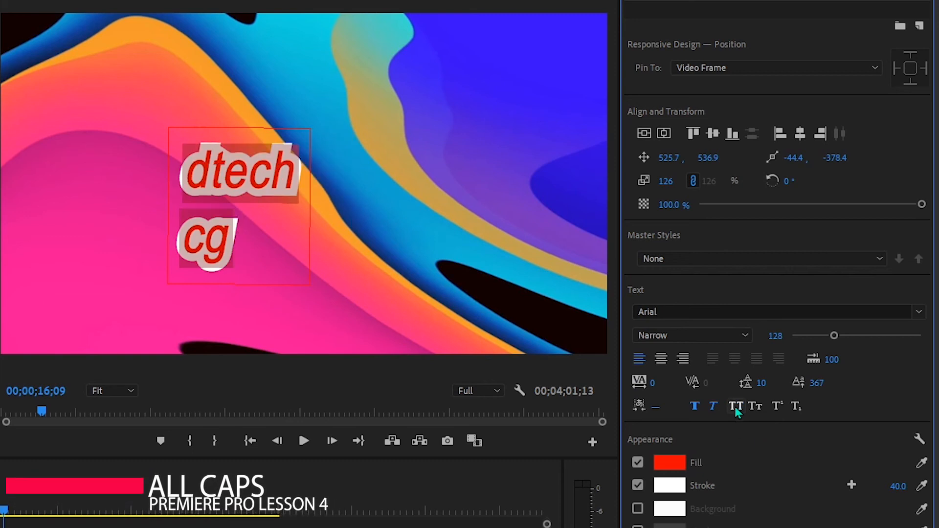
click(735, 406)
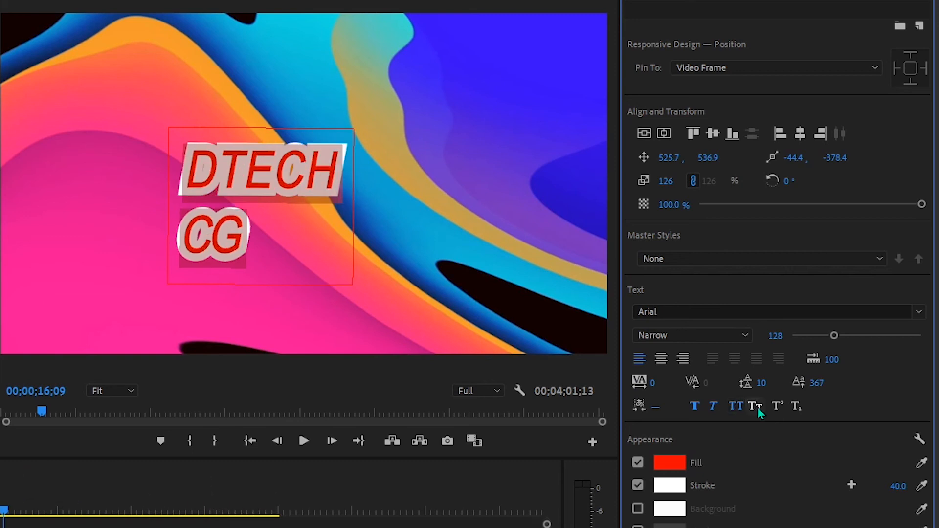
click(756, 407)
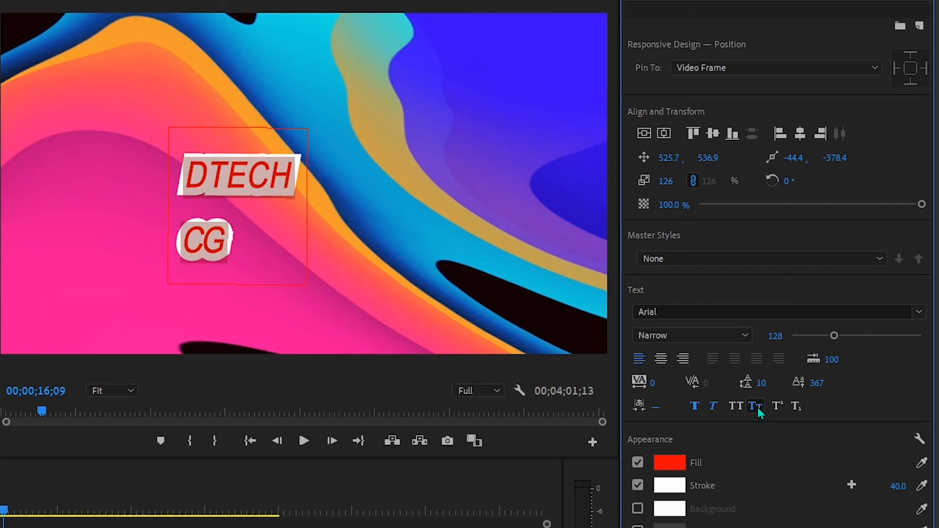
click(759, 410)
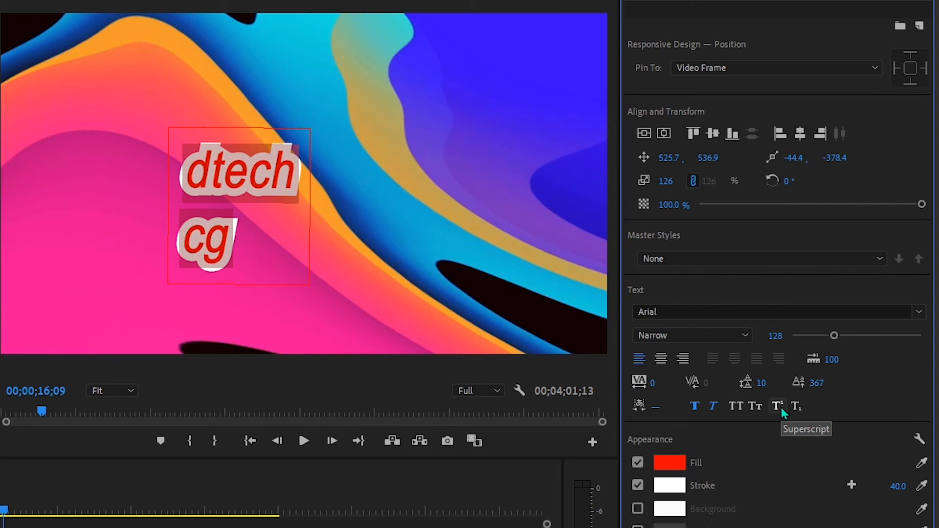
Apply Superscript to the letters ch in dtech.
mouse_move(298, 177)
mouse_down()
mouse_move(258, 172)
mouse_move(288, 173)
mouse_up()
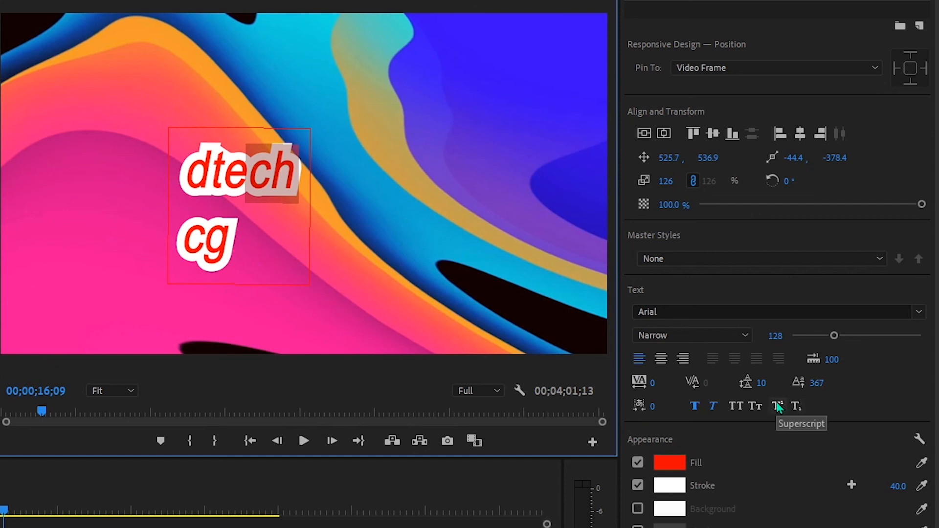
click(779, 407)
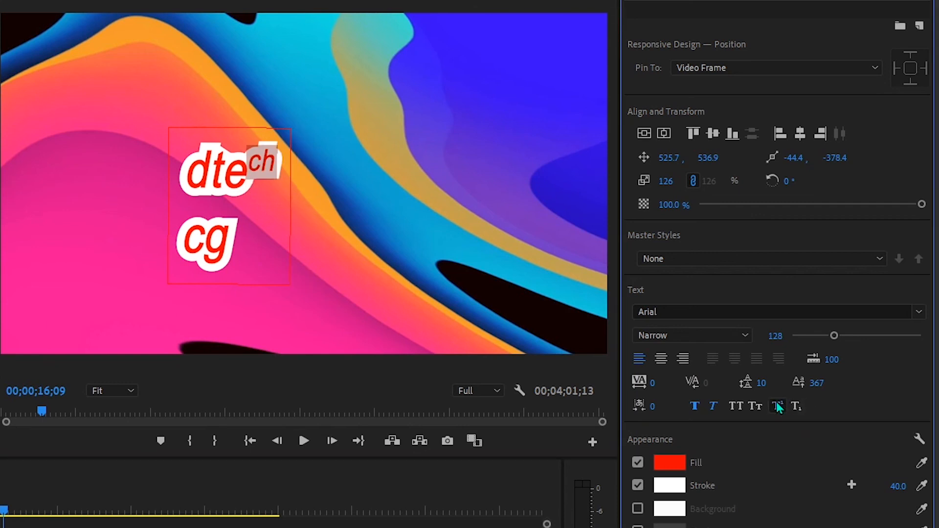
Change the letters ch in dtech to Subscript and enable the background behind the text.
click(795, 407)
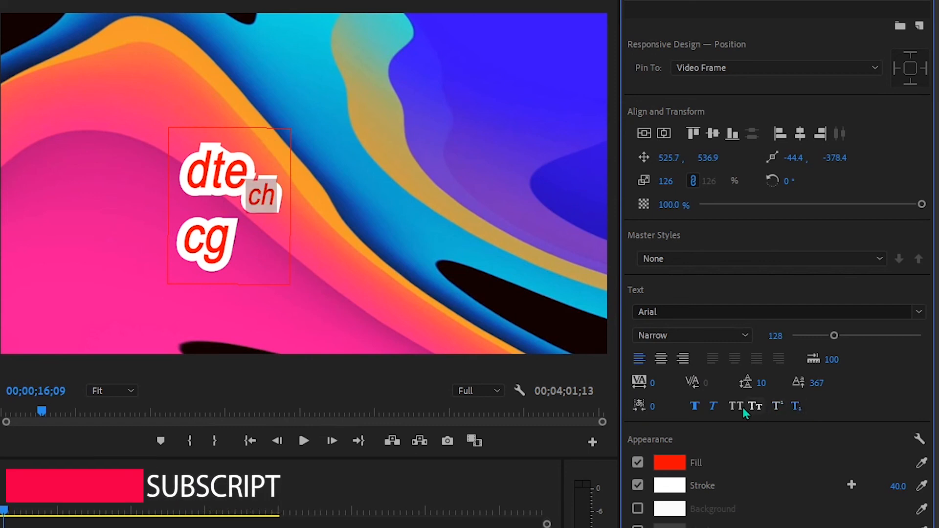
click(637, 509)
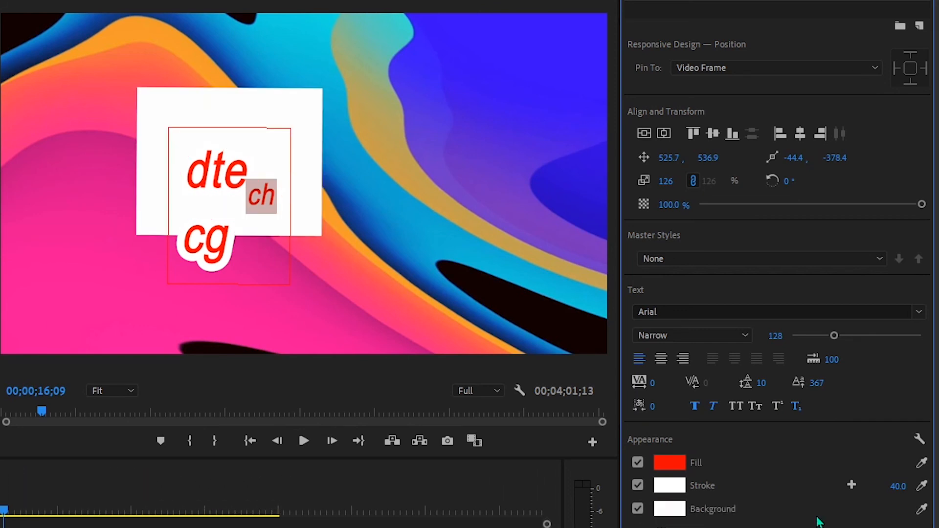
Try different shades and a blue hue for the text background color, ending on white FFFFFF.
click(680, 511)
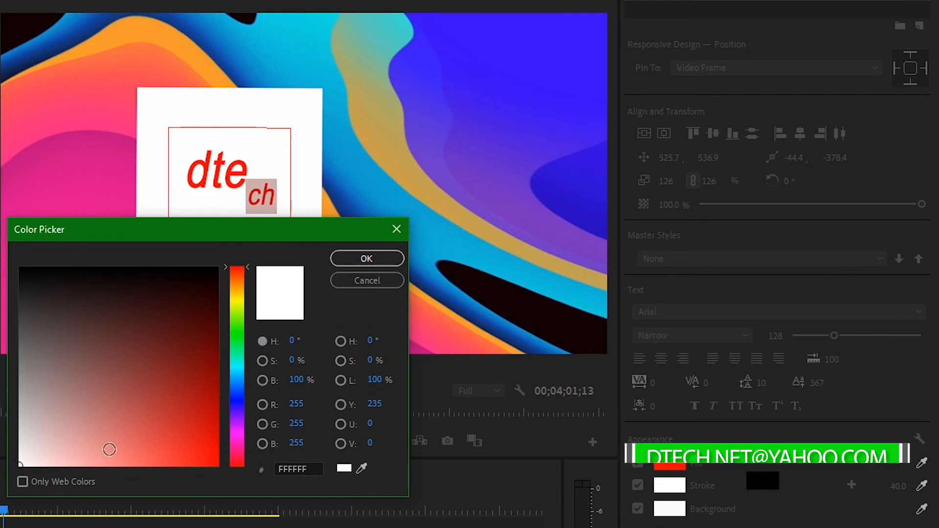
click(130, 337)
drag(237, 342, 241, 415)
drag(160, 331, 19, 465)
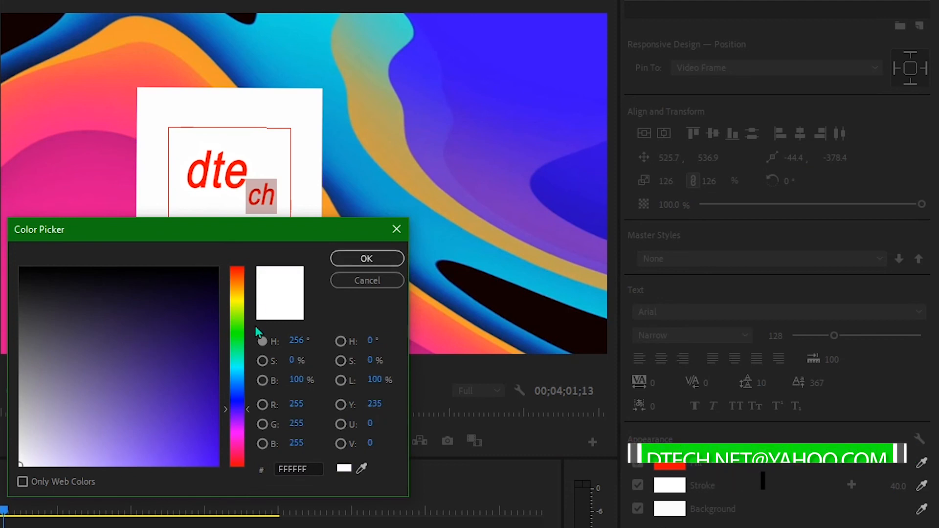
click(386, 266)
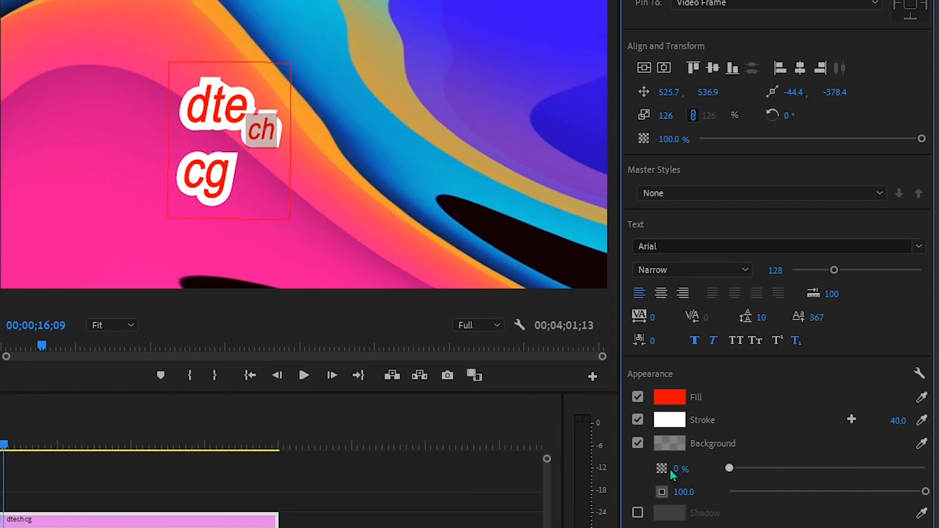
Set the text background's opacity to 11% and adjust its size.
drag(729, 469, 749, 468)
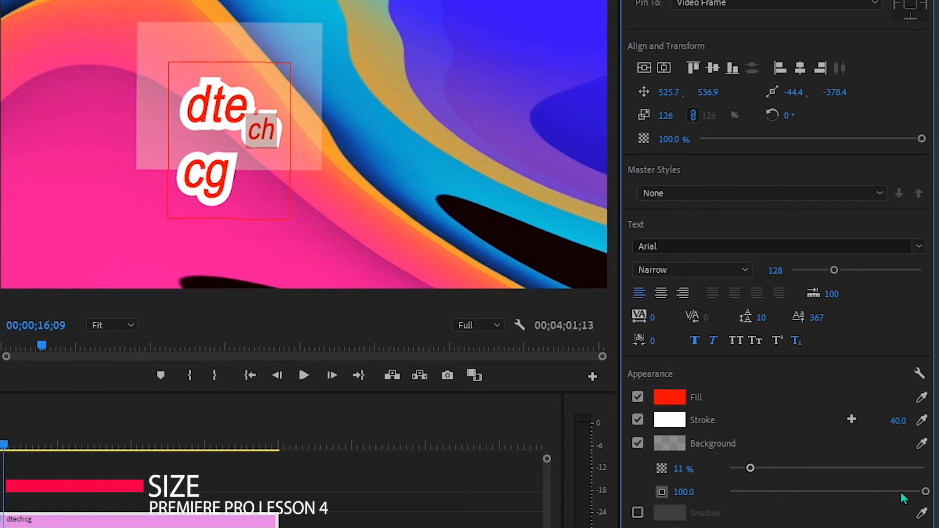
drag(924, 492, 937, 477)
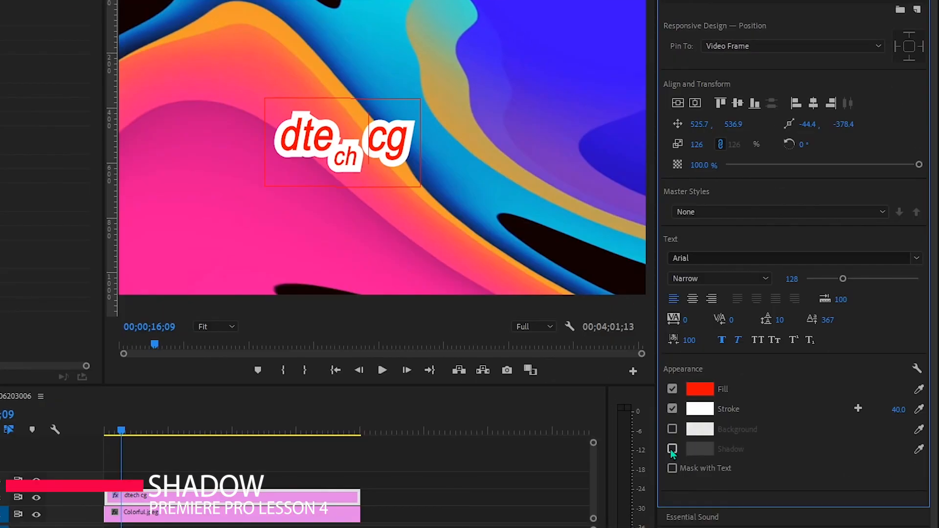
Enable the text shadow and set its opacity to 35%.
click(703, 447)
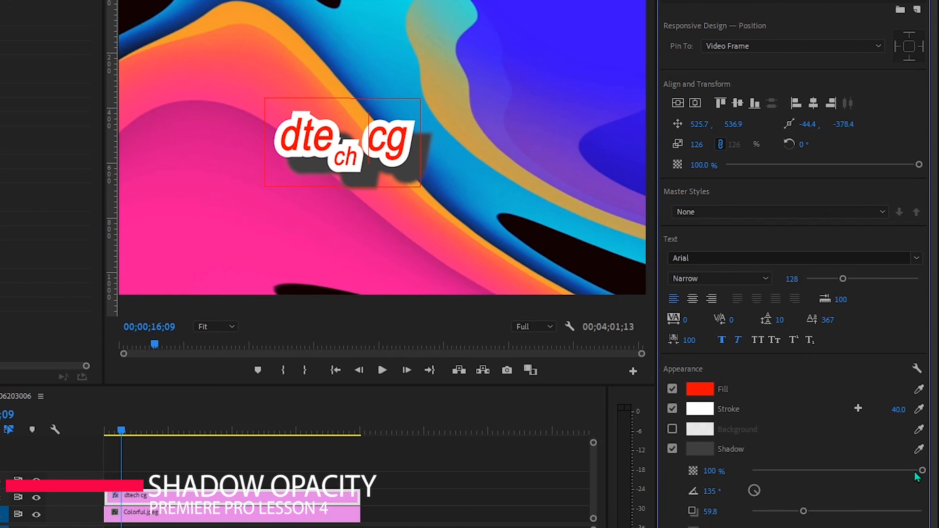
drag(922, 470, 810, 469)
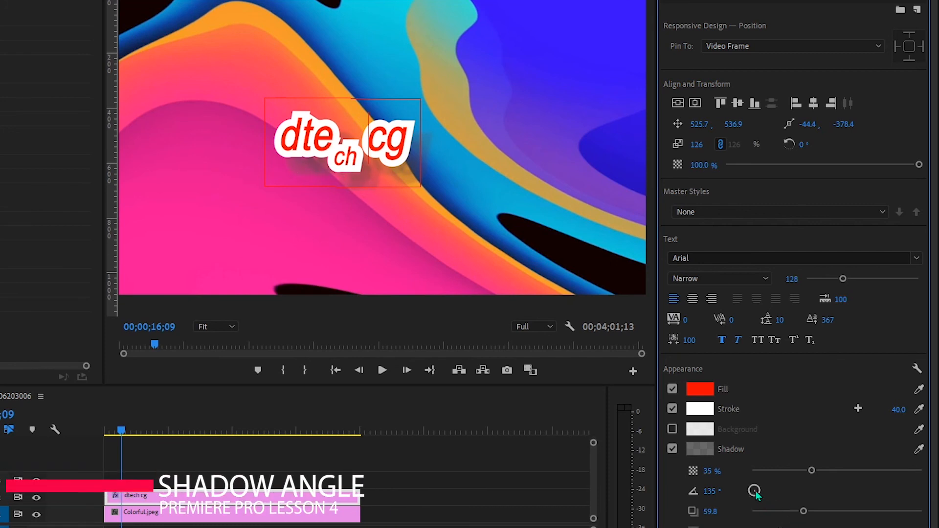
Rotate the shadow angle to 2x129° and set the shadow distance to 92.4.
drag(755, 491, 695, 520)
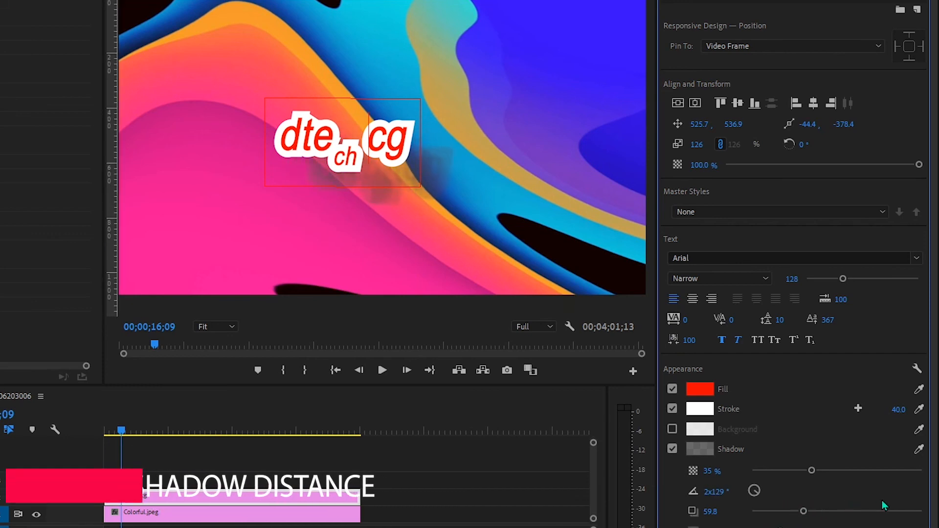
click(837, 510)
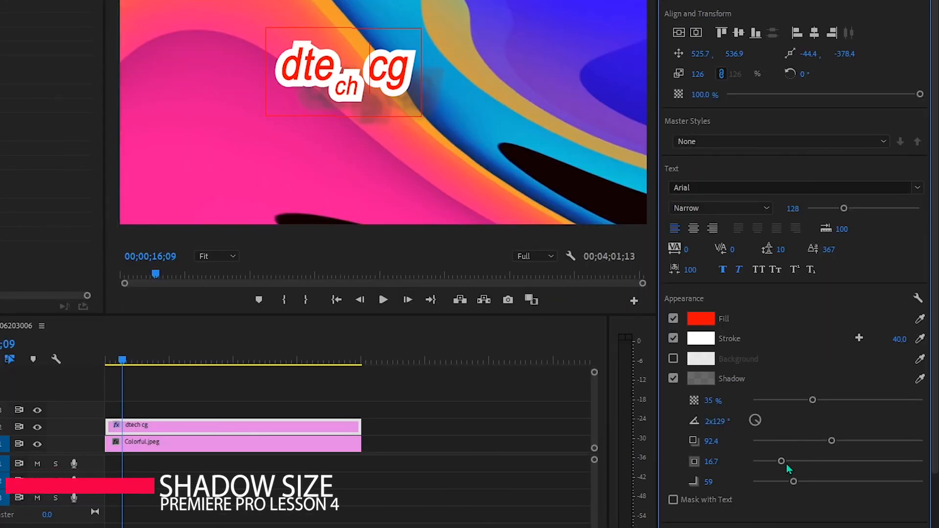
Set the shadow size to 100 and reduce the shadow blur to 0.
click(922, 461)
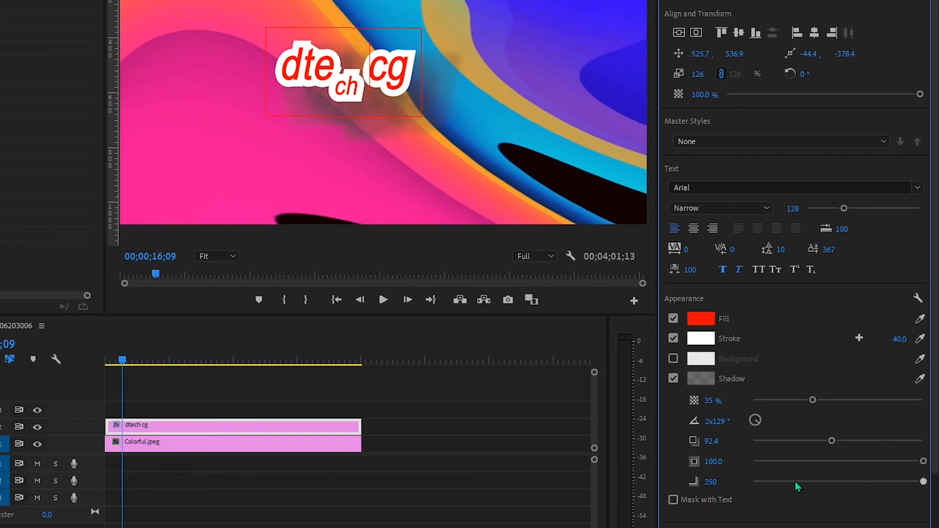
drag(798, 485, 756, 484)
drag(707, 482, 175, 140)
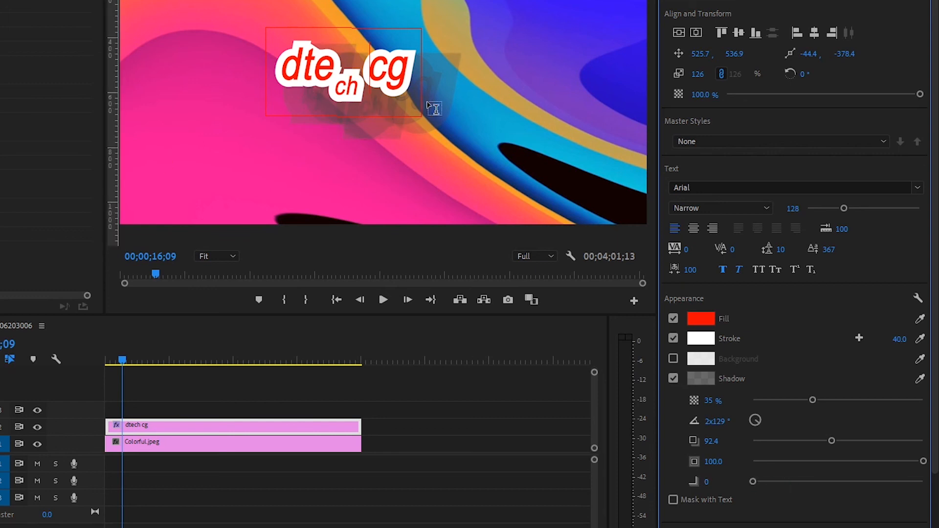